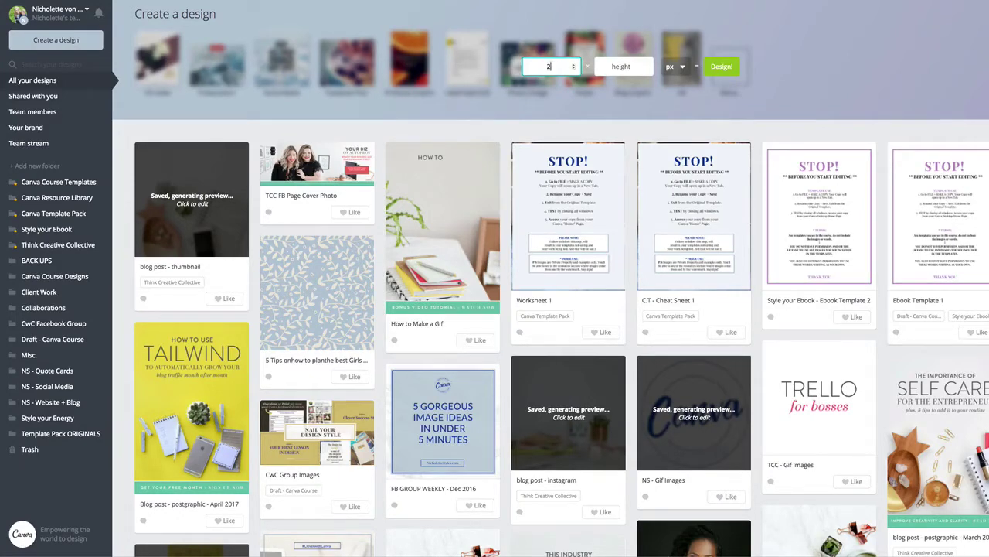
- Create a new custom-size design of 2500 × 2500 px
click(621, 66)
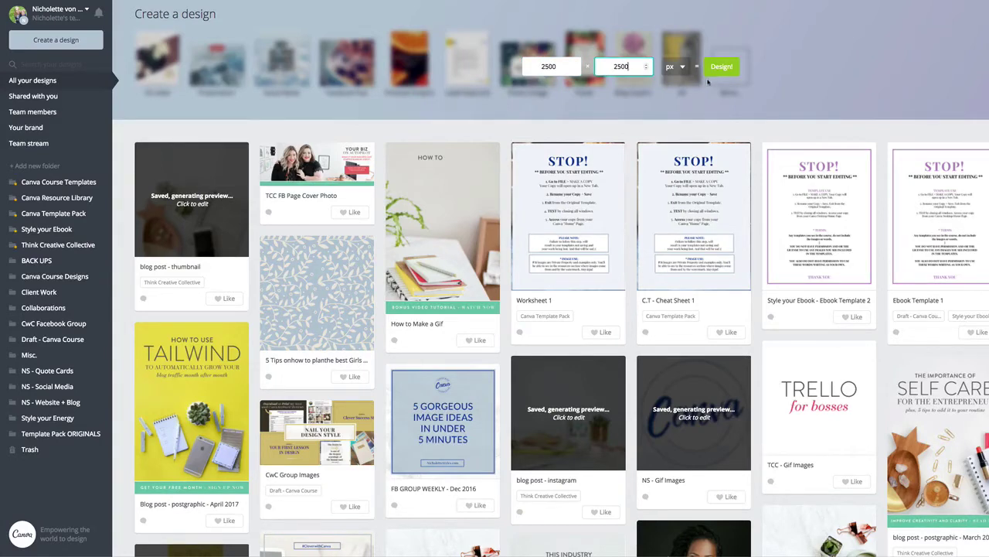
click(545, 67)
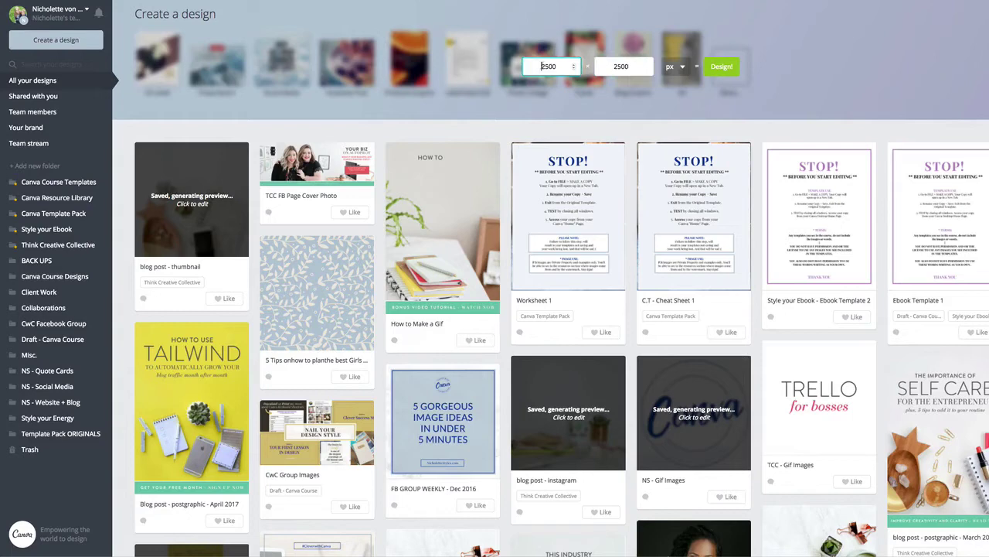
drag(541, 66, 556, 67)
click(618, 66)
drag(616, 67, 637, 66)
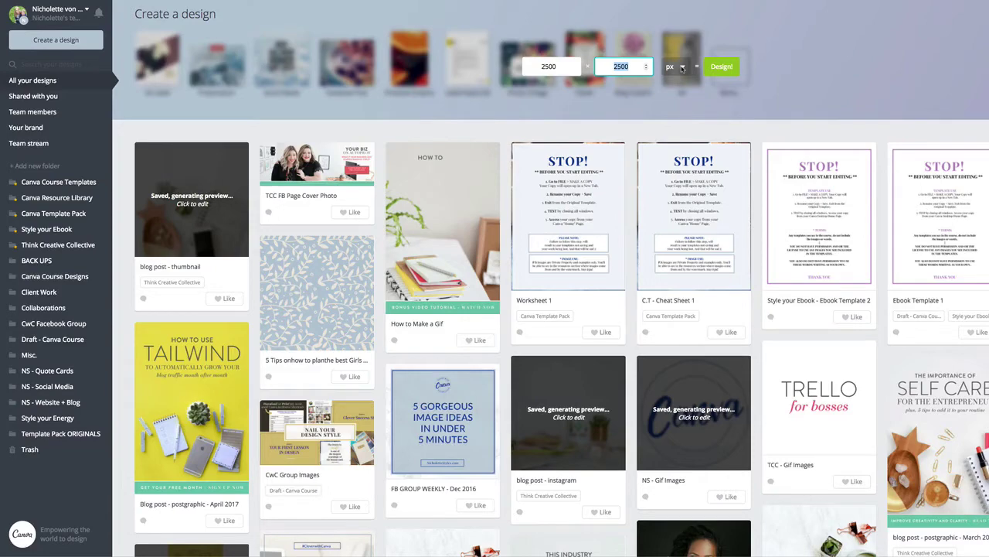
click(721, 67)
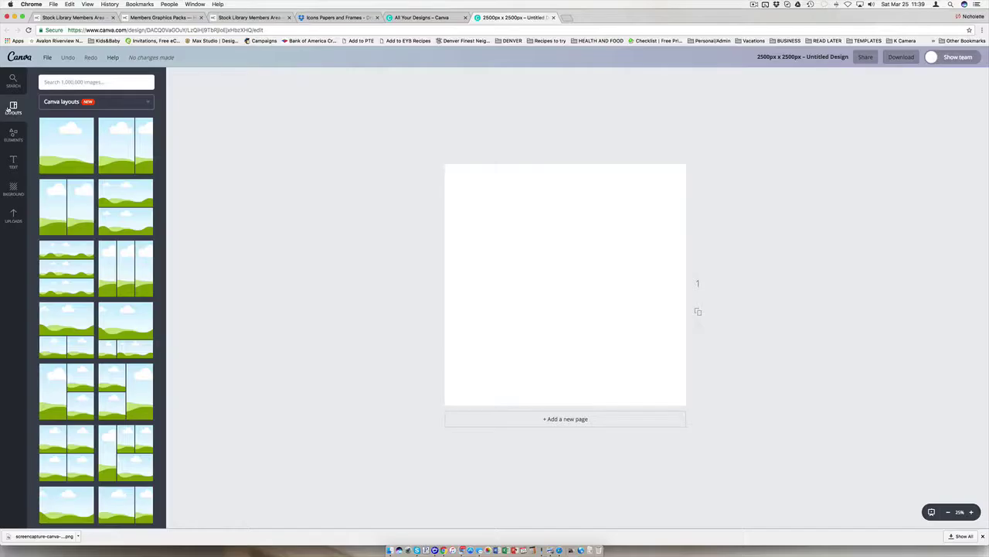
- Browse the elements library for background textures and try the teal texture on the blank page
click(973, 512)
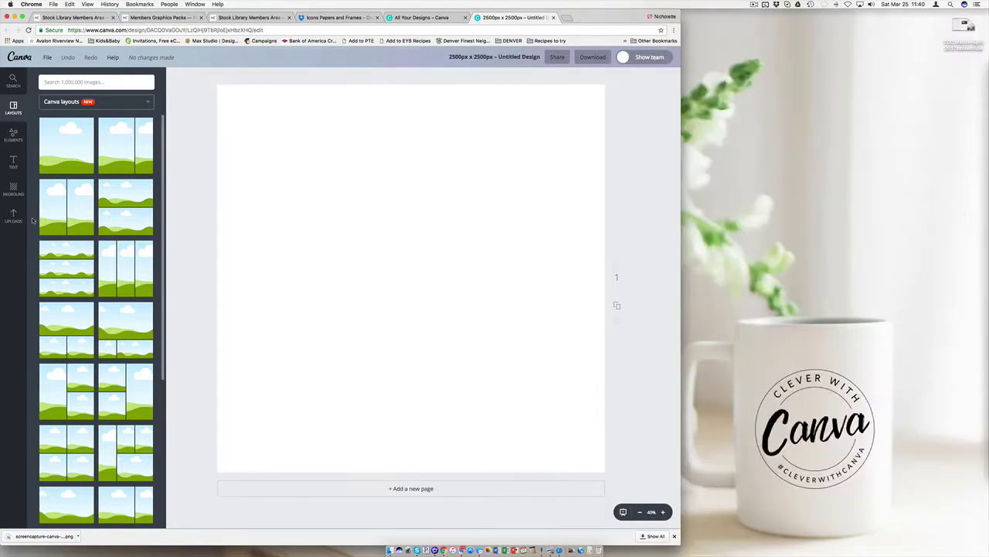
click(14, 136)
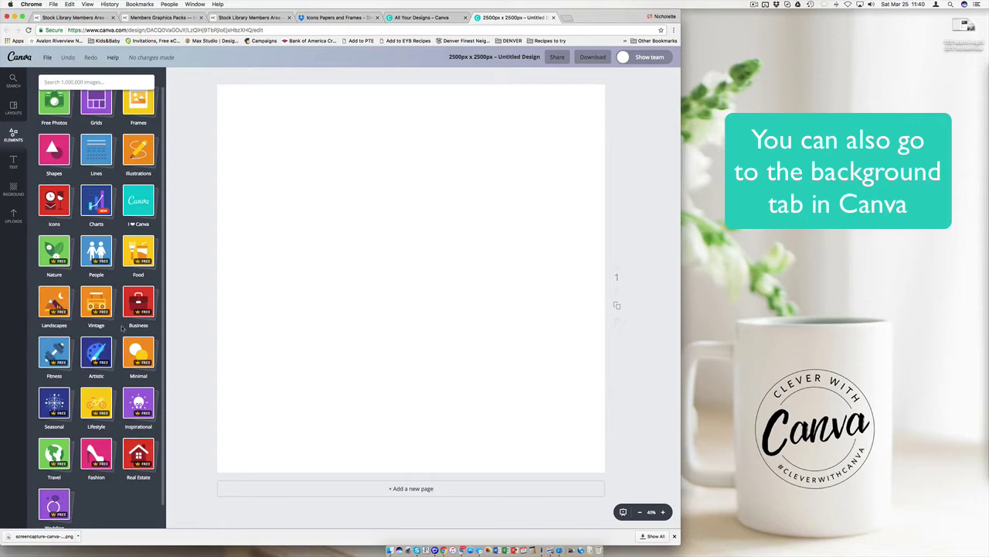
scroll(121, 329, down, 5)
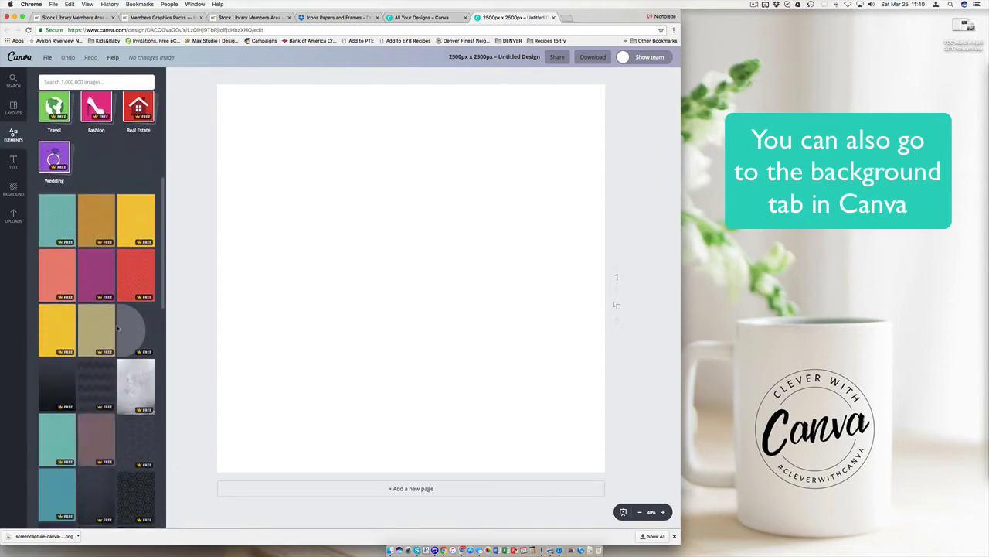
scroll(118, 328, down, 3)
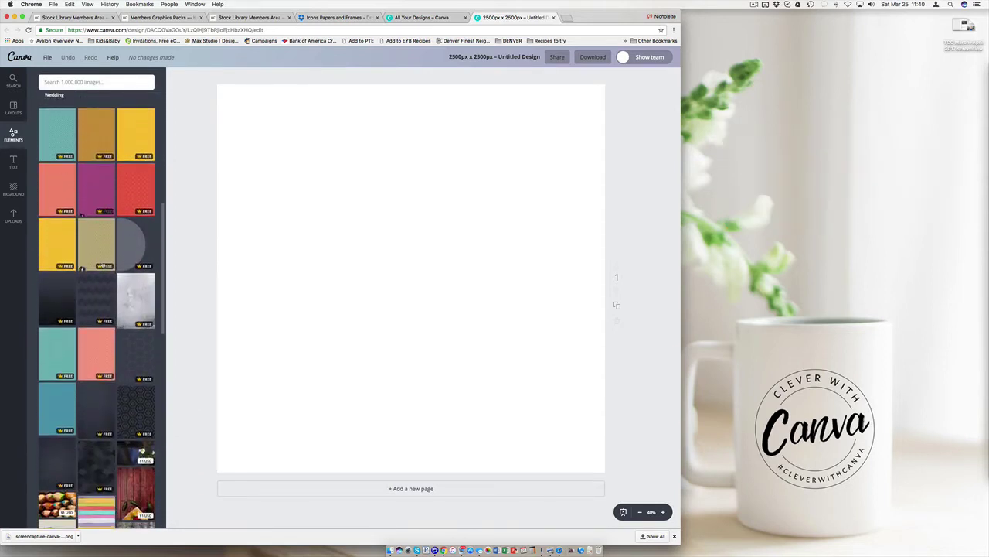
click(64, 129)
scroll(65, 129, down, 7)
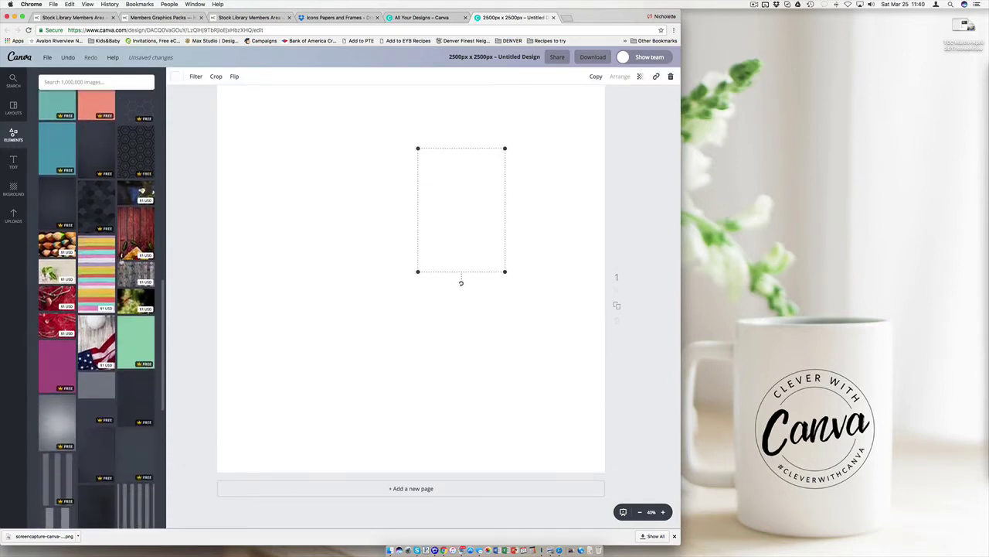
scroll(128, 263, down, 3)
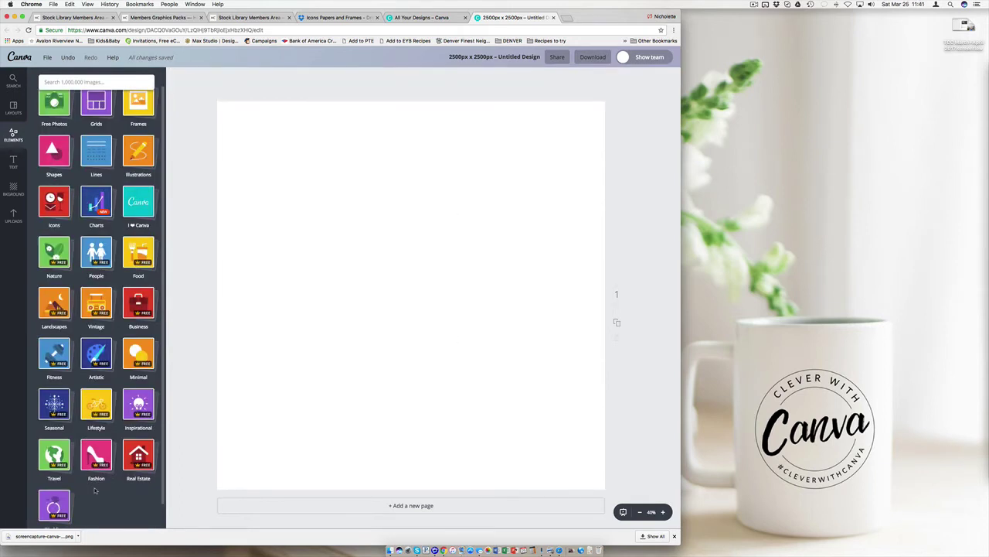
scroll(114, 483, down, 1)
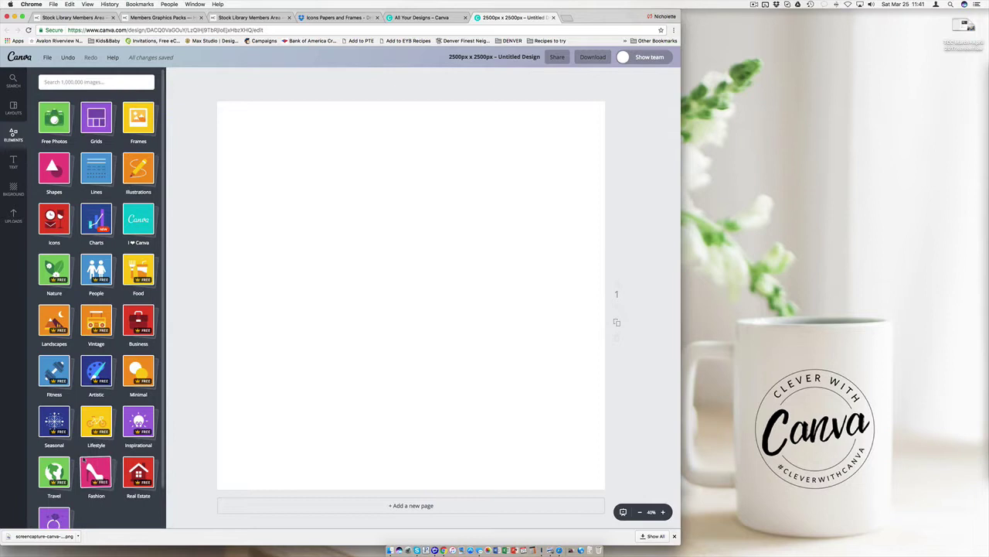
- Search the image library for "pattern" and place the herringbone pattern in light blue along the page's left edge at full height
click(76, 82)
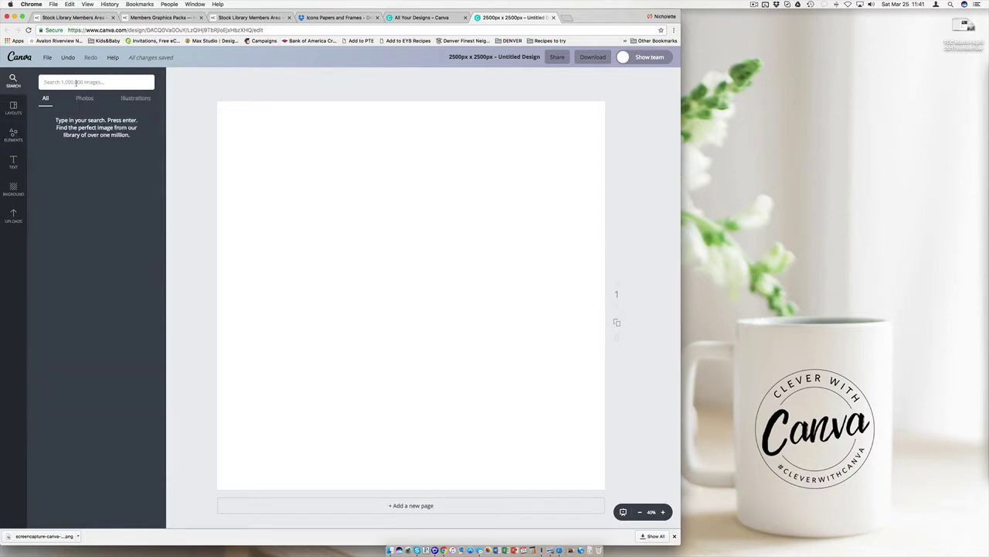
text(patter)
text(n)
key(Return)
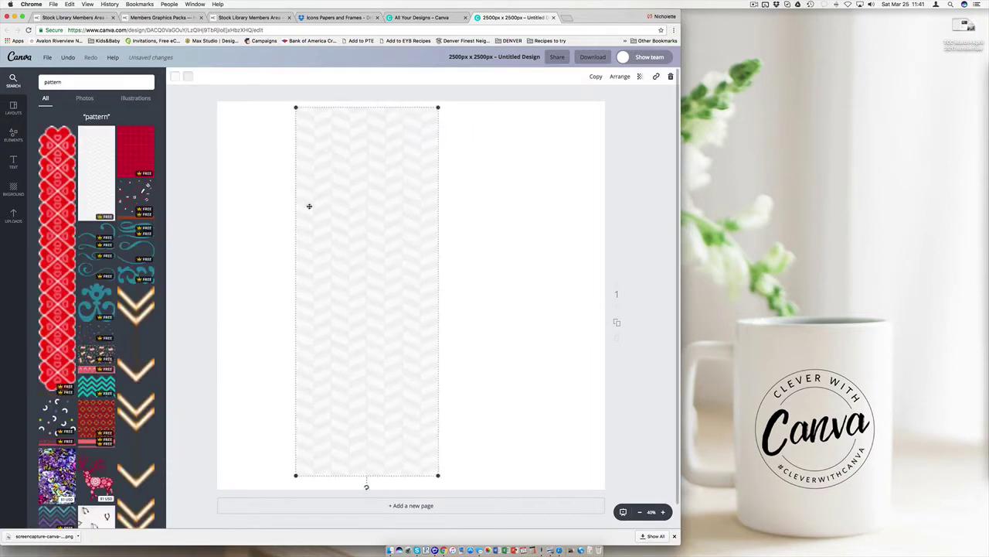
drag(309, 205, 248, 203)
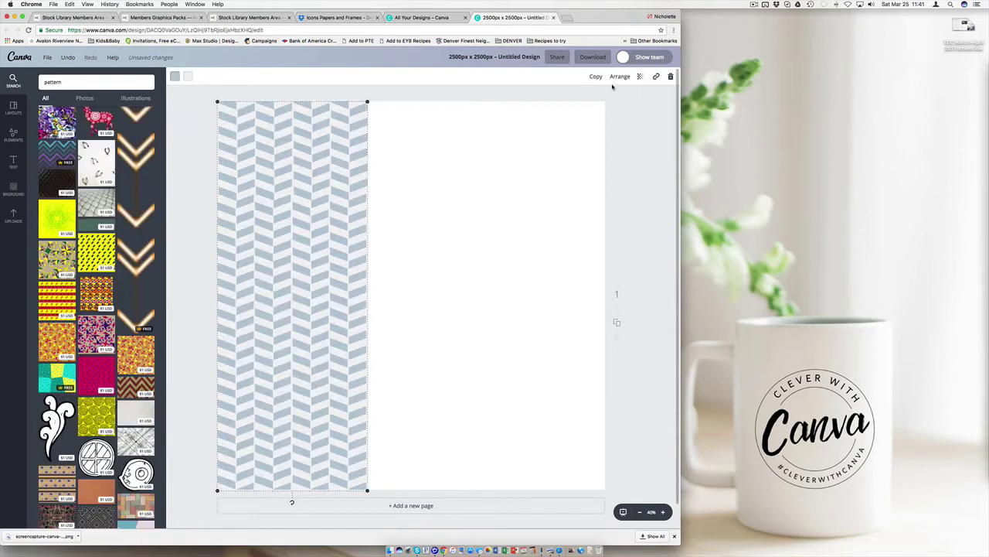
- Duplicate the herringbone strip twice and align the copies side by side to cover the whole page
click(596, 76)
drag(345, 209, 476, 206)
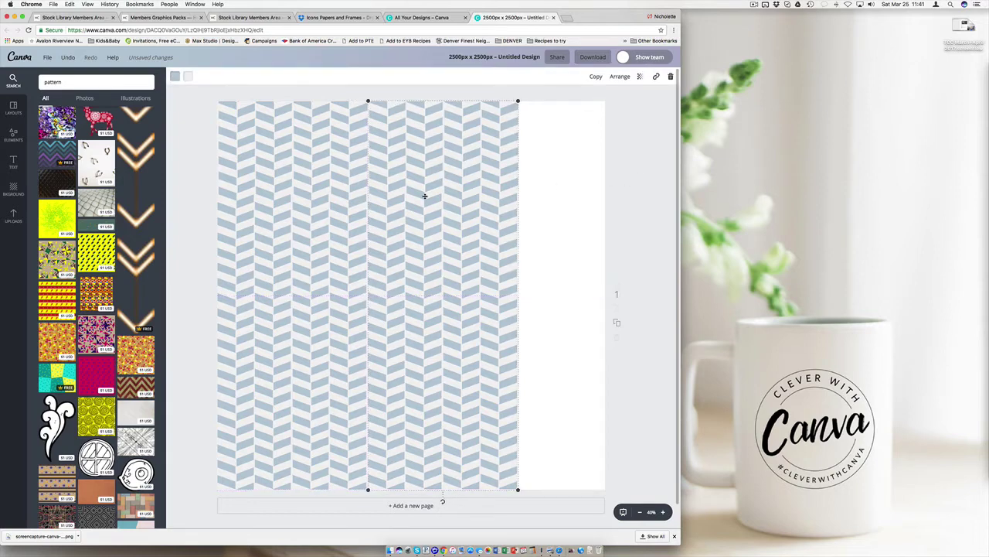
key(super+d)
drag(428, 199, 573, 201)
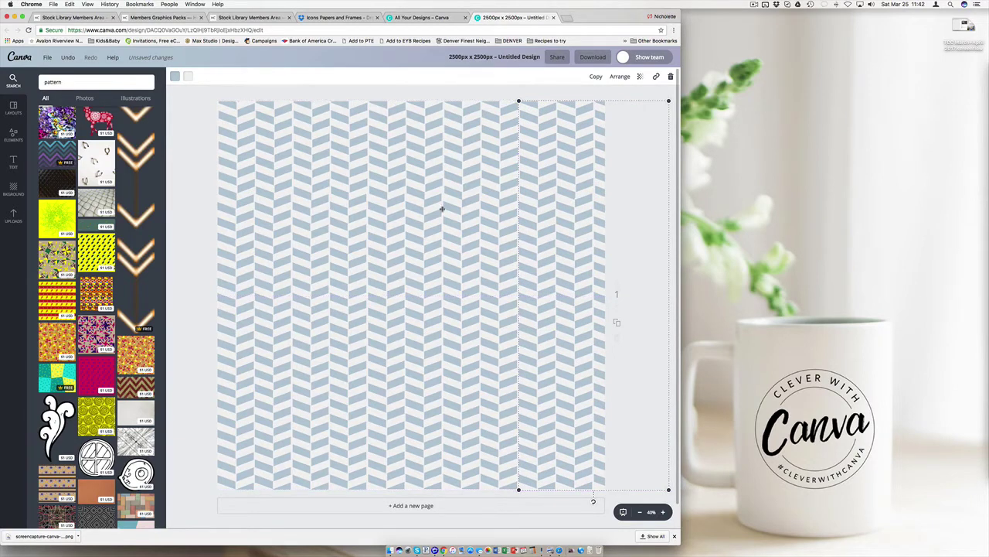
click(174, 205)
click(570, 195)
click(222, 140)
click(420, 148)
click(578, 158)
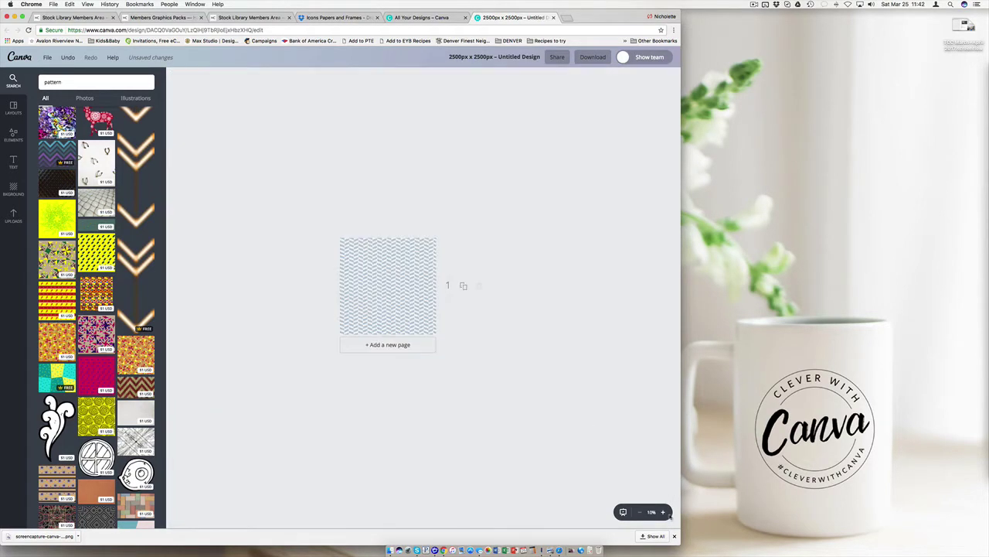
- Try the gold and blush brand colors as the second color of the first herringbone strip
click(662, 512)
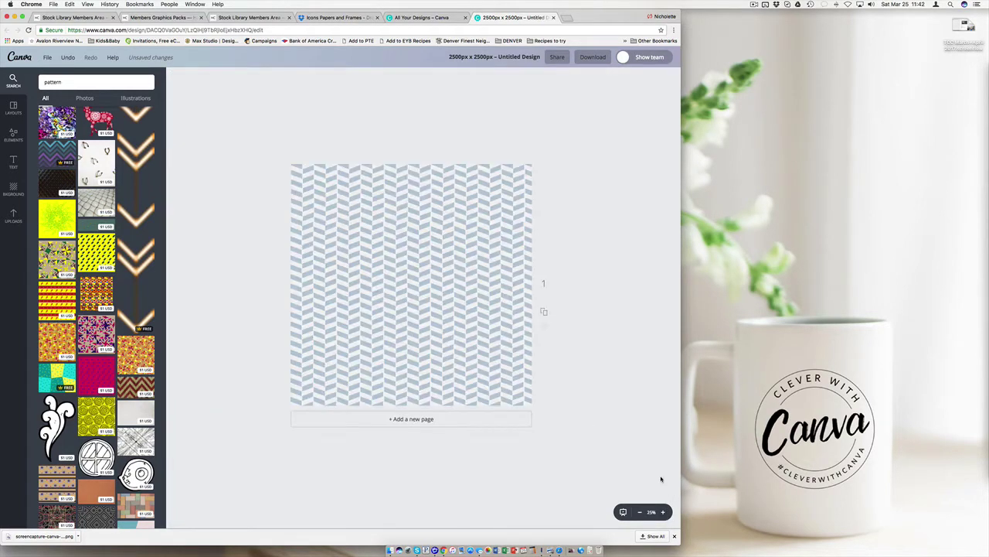
click(293, 168)
click(188, 77)
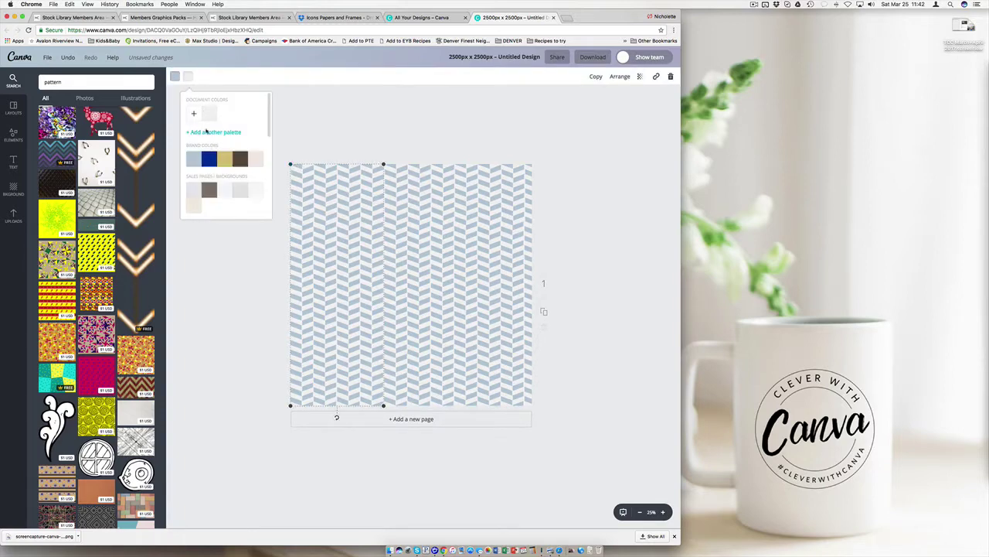
click(228, 158)
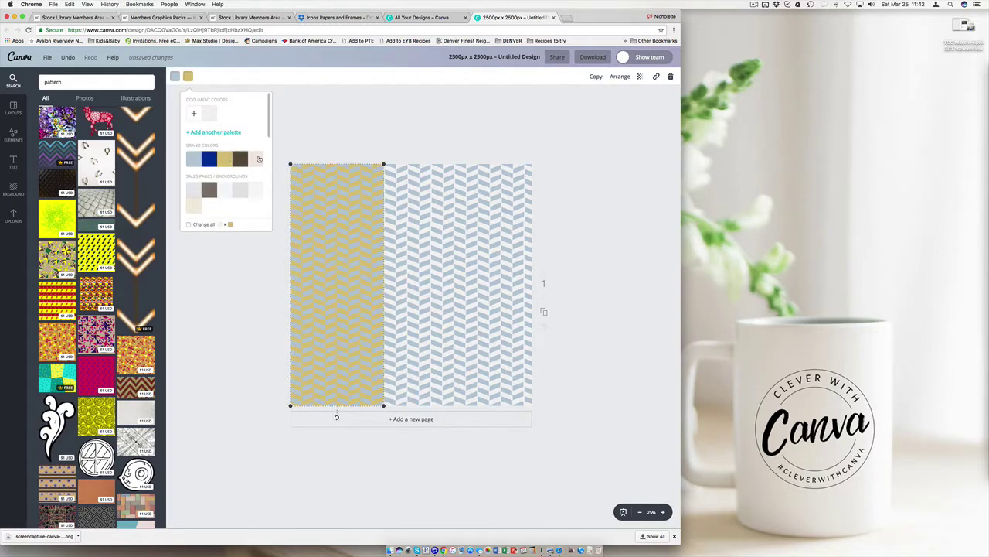
click(259, 159)
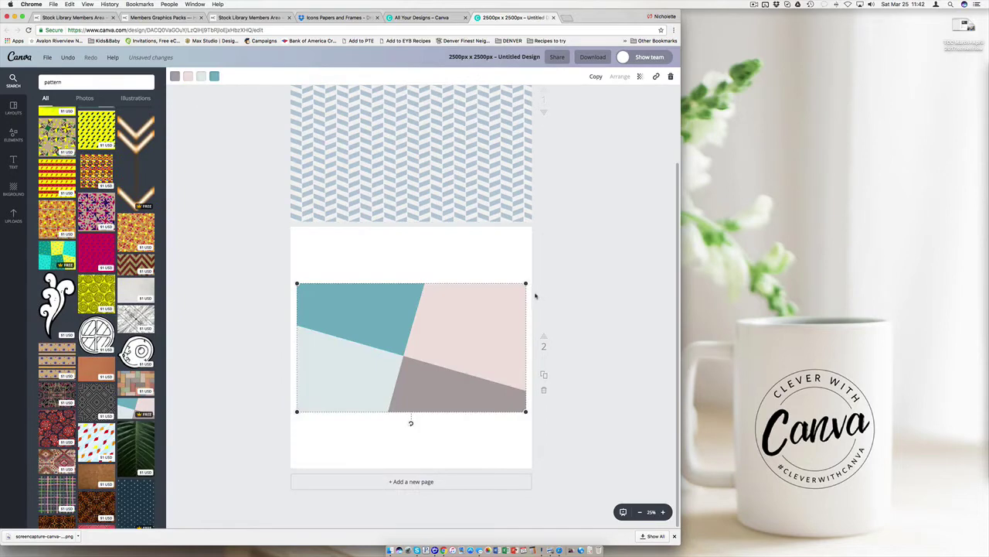
- Enlarge and reposition the four-color geometric pattern so it fills the second page
drag(526, 283, 518, 257)
drag(568, 388, 668, 542)
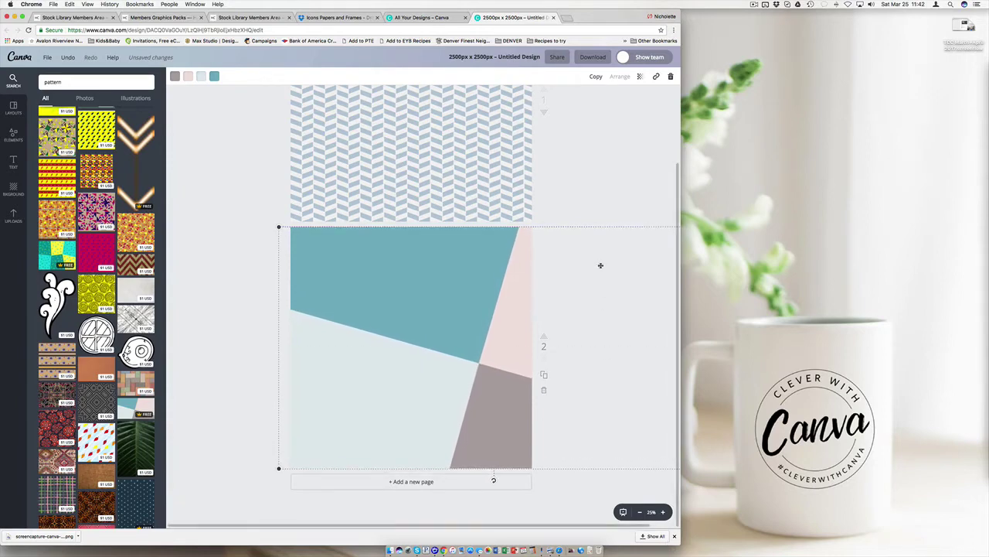
drag(466, 277, 395, 293)
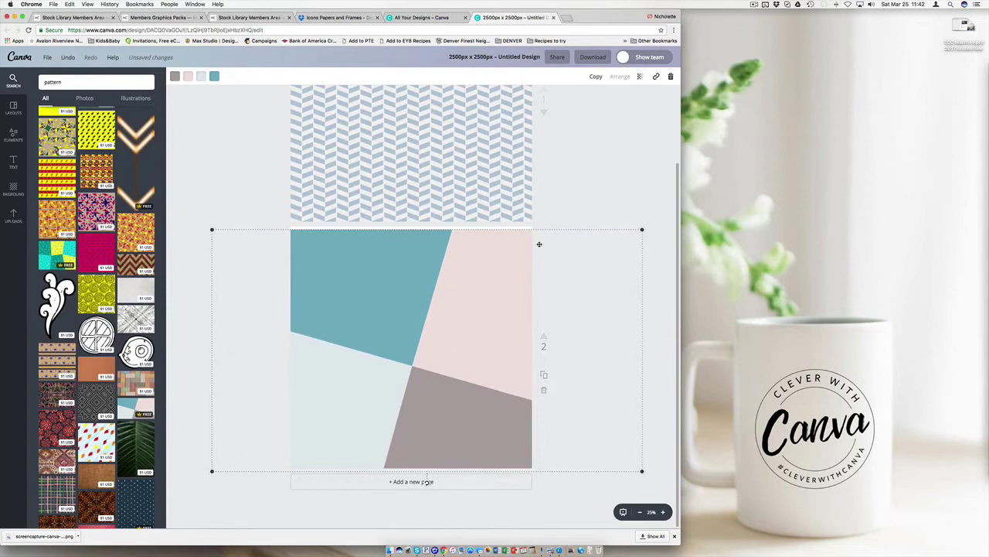
drag(644, 231, 618, 245)
mouse_move(438, 288)
mouse_down()
mouse_move(451, 273)
mouse_move(429, 272)
mouse_up()
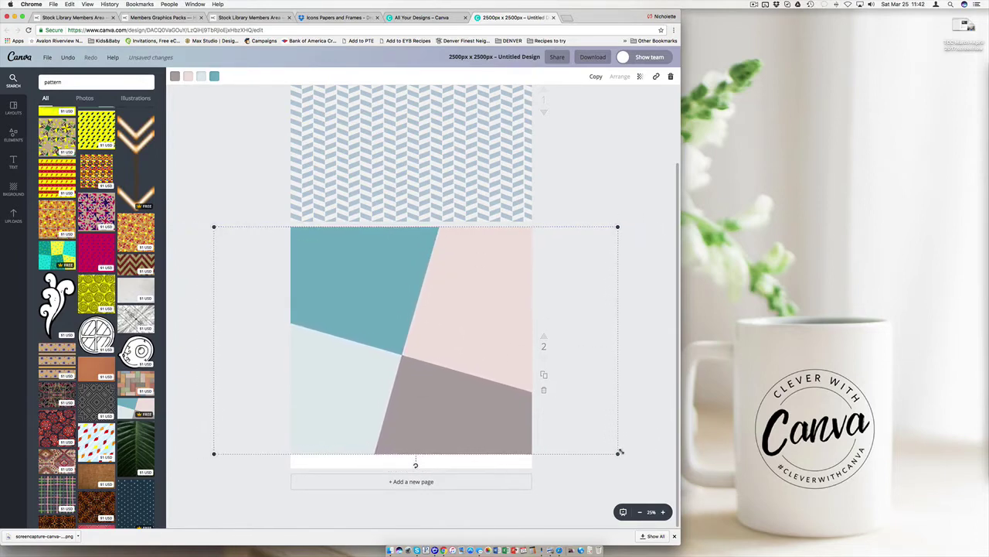
drag(619, 452, 645, 468)
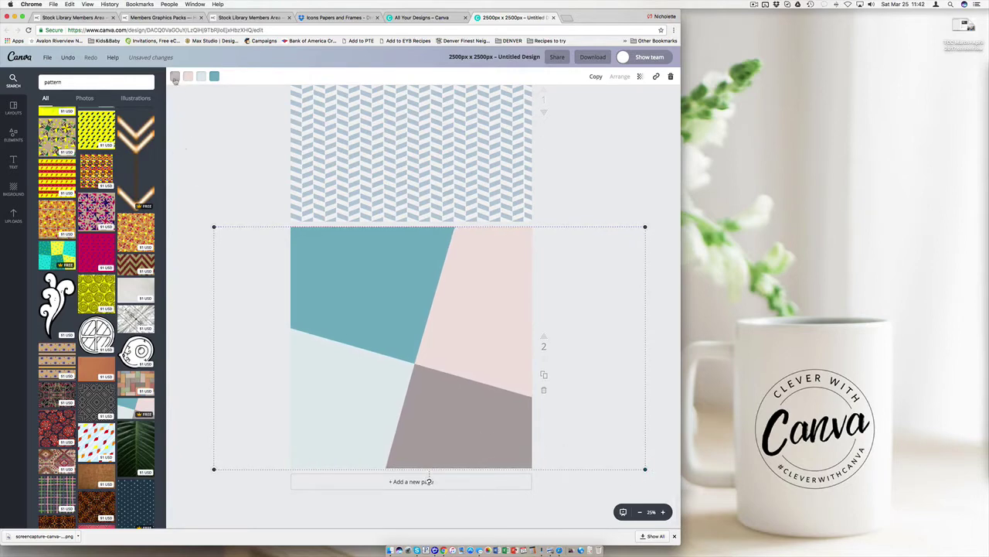
- Recolor the geometric pattern with brand colors: mauve to light blue, pink to gold, teal to blush, and pale mint to dark brown
click(175, 77)
click(180, 159)
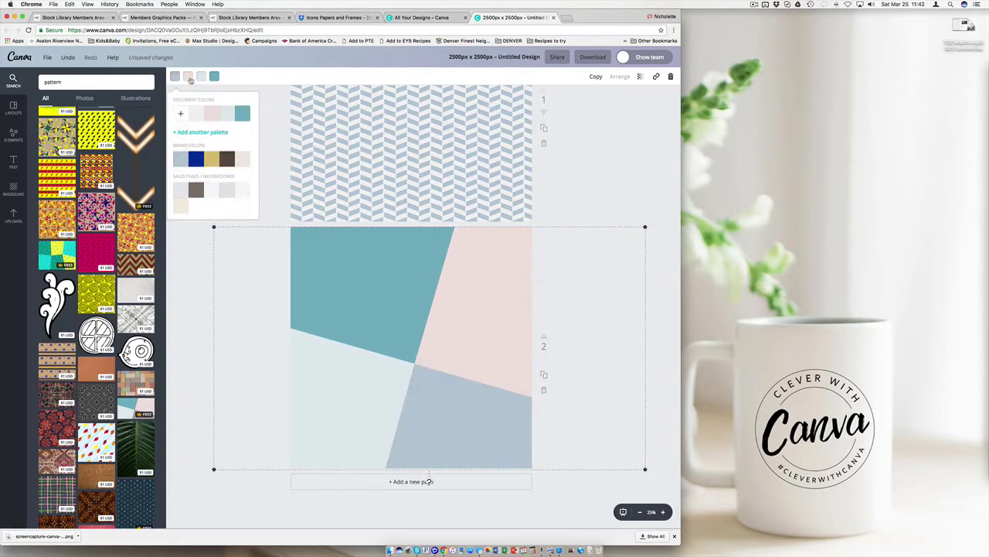
click(188, 76)
click(225, 160)
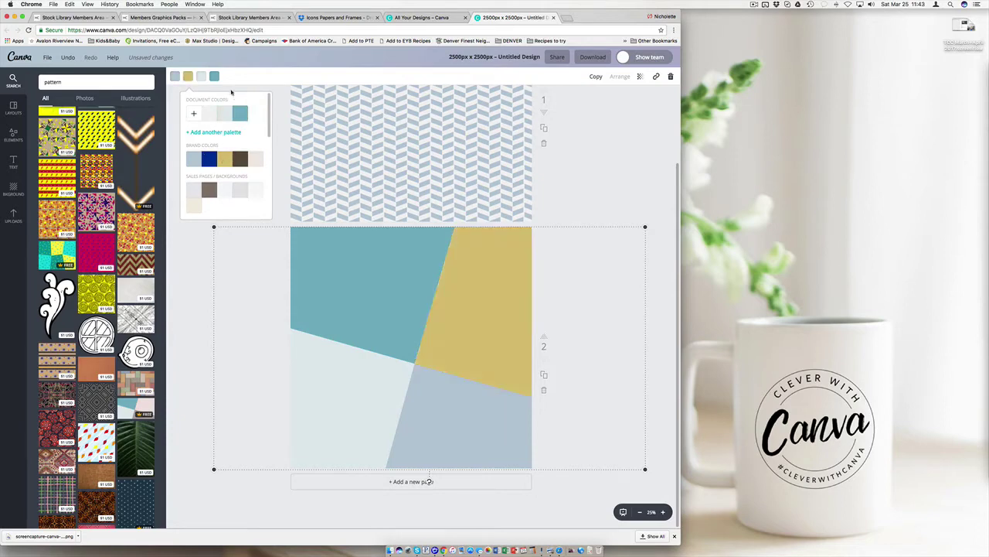
click(215, 76)
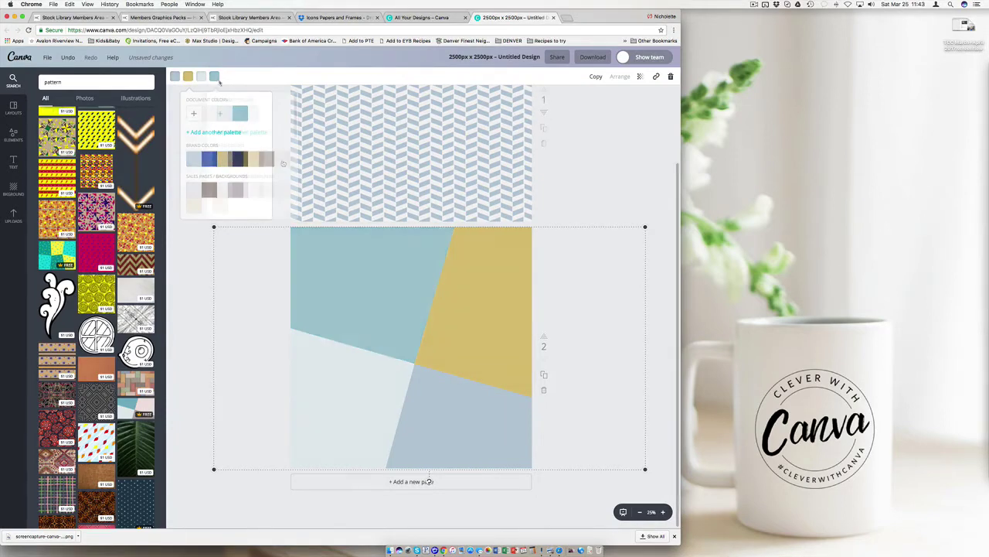
click(282, 159)
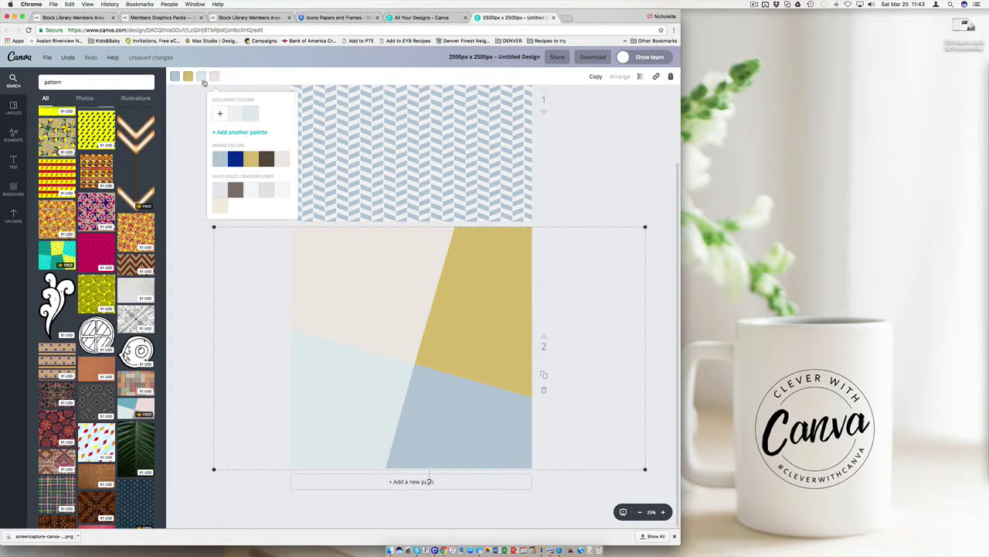
click(202, 79)
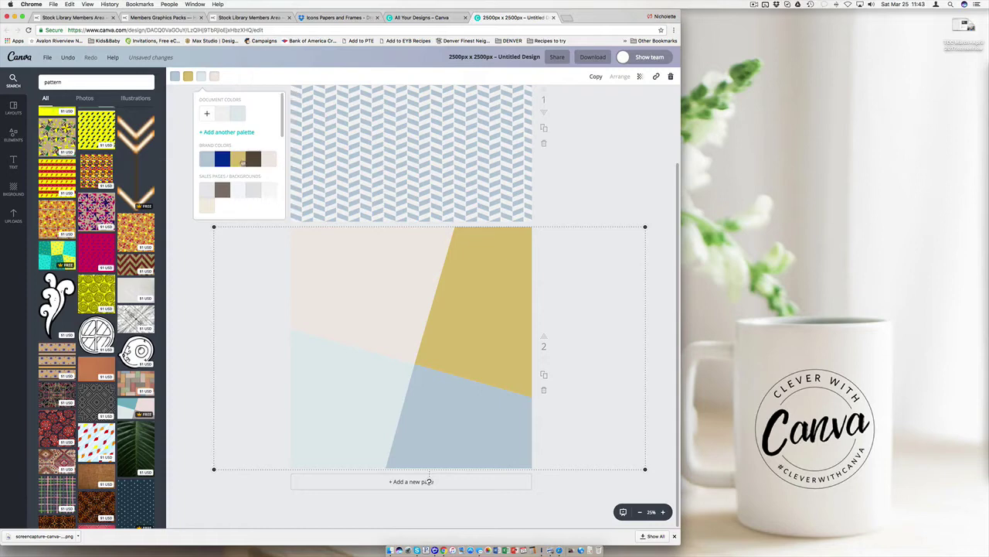
click(254, 158)
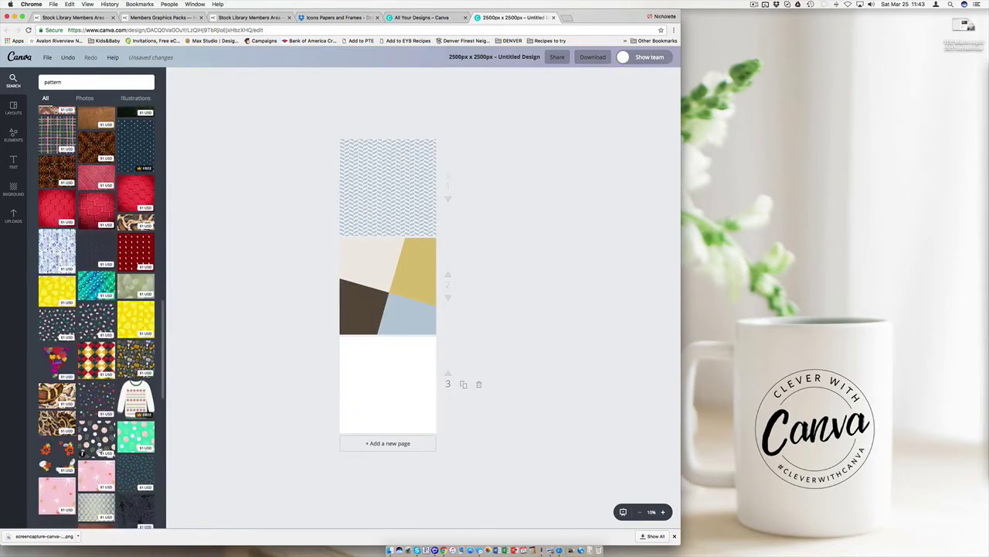
- Try the transparent polka-dot pattern on the third page and delete it
scroll(101, 400, down, 1)
click(100, 367)
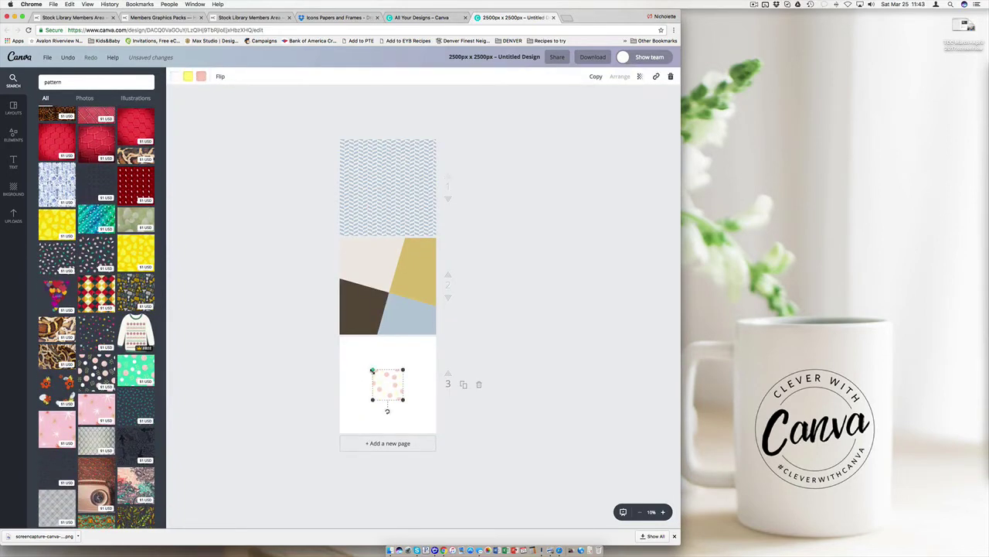
drag(373, 369, 338, 342)
key(Delete)
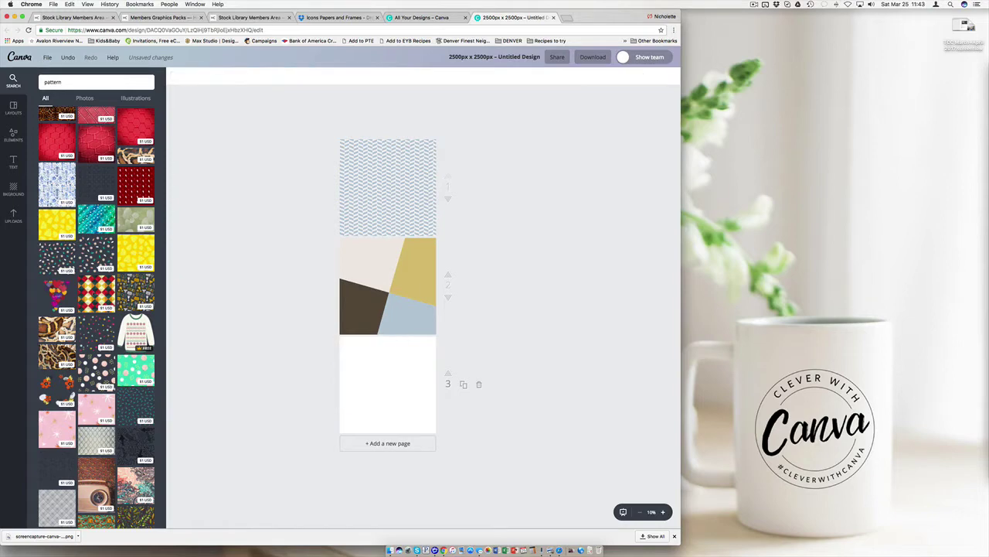
- Add the green polka-dot pattern to the third page and enlarge it to cover the page
click(123, 379)
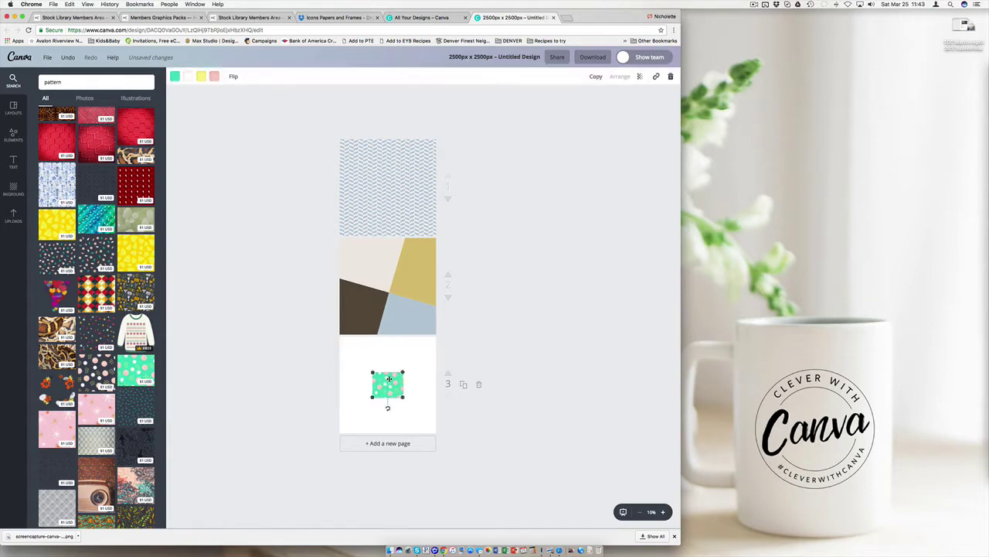
drag(390, 380, 445, 450)
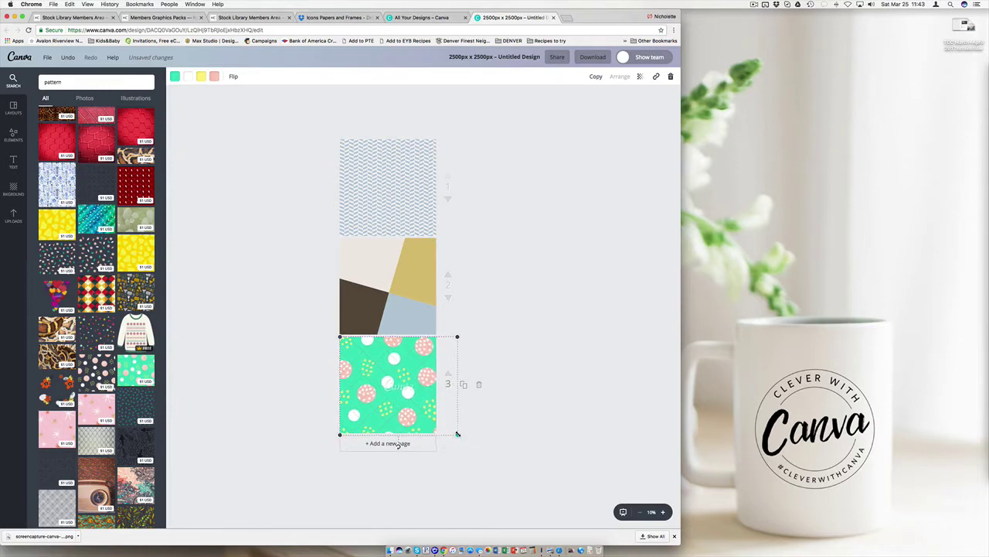
- Replace the green polka-dot pattern on the third page with the thermos illustration, shrunk and placed in the page's upper-left corner
key(Delete)
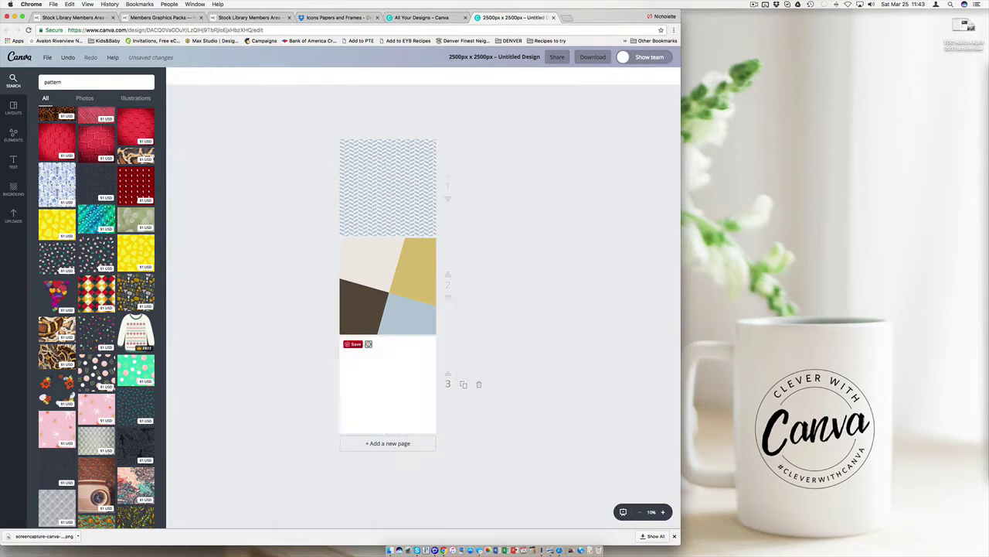
click(14, 133)
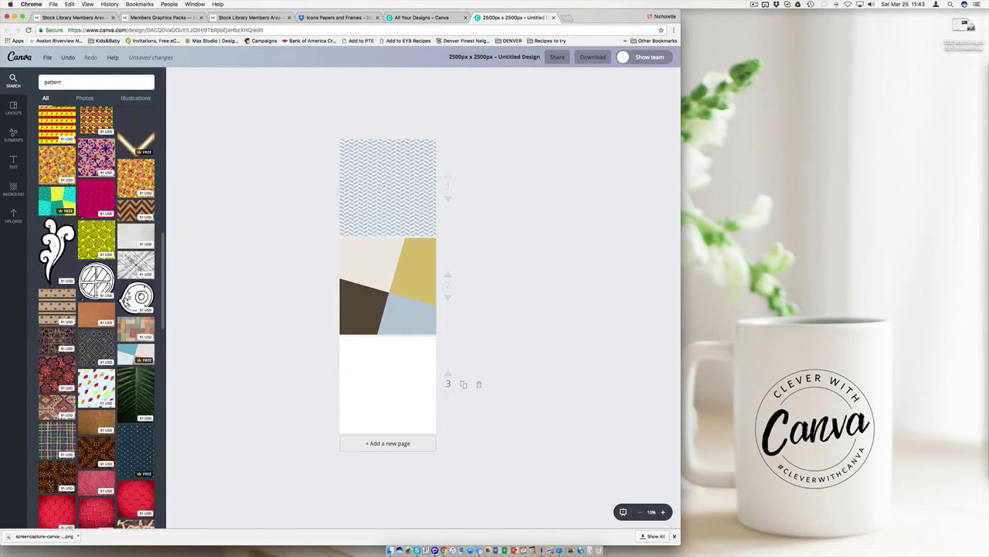
scroll(96, 193, down, 1)
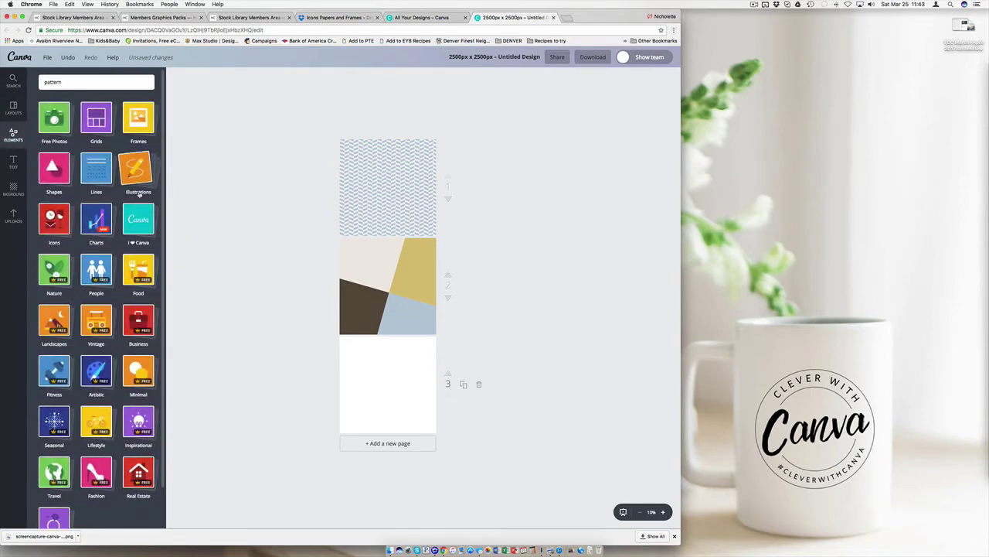
click(139, 170)
click(135, 302)
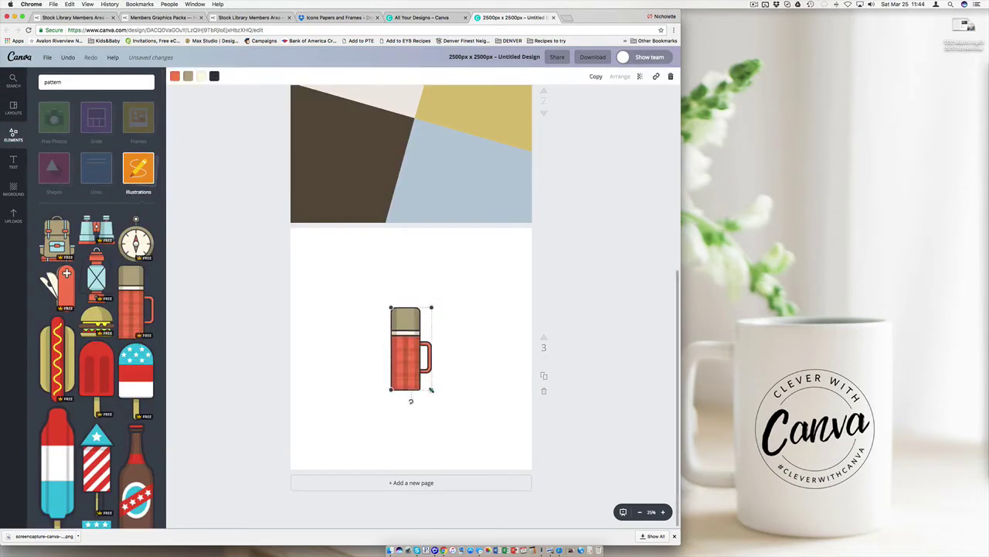
drag(426, 403, 303, 251)
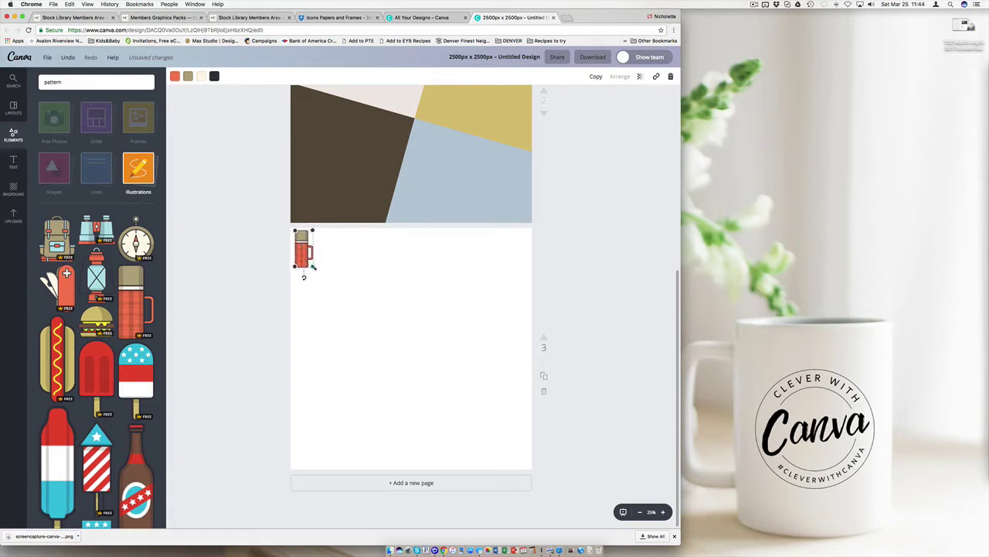
- Add a second thermos illustration, shrink it to about the first one's size and place it beside the first
click(135, 301)
drag(430, 305, 412, 348)
drag(411, 385, 329, 258)
drag(256, 241, 325, 253)
- Group the two thermoses and place a copy of the group directly beside them in the same row
click(575, 77)
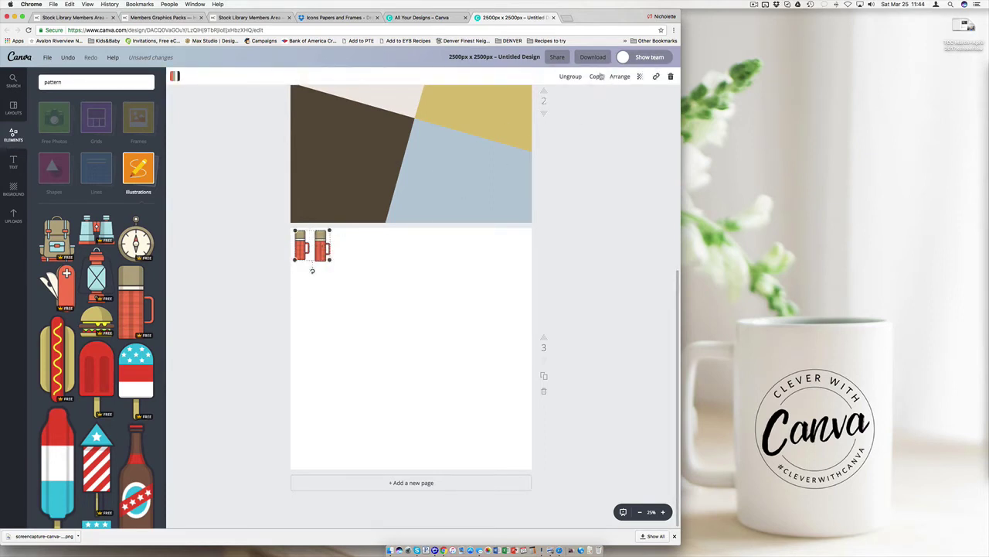
click(596, 76)
drag(391, 247, 350, 247)
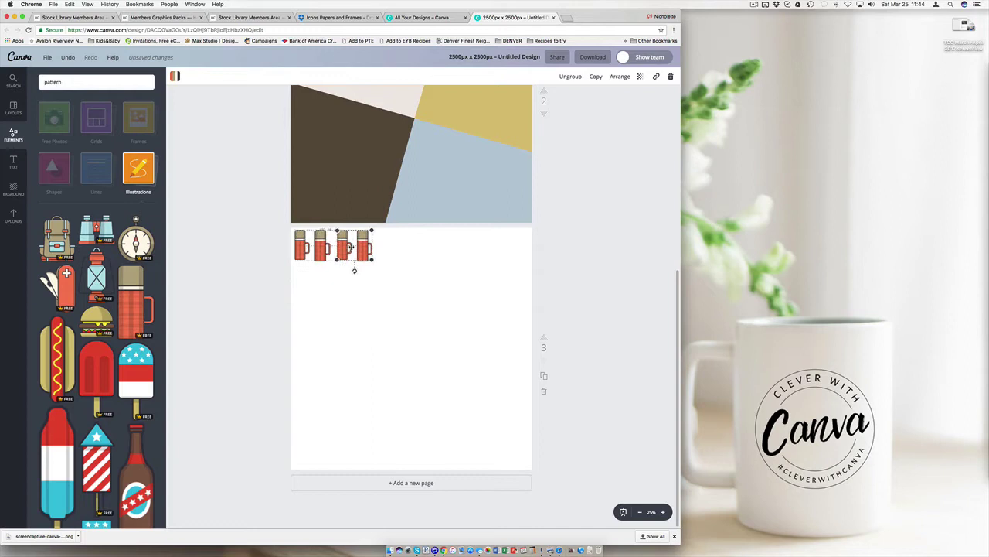
- Ungroup the thermoses, enlarge the second one, and space them out so large and small thermoses alternate
click(327, 252)
drag(285, 259, 323, 293)
click(292, 264)
click(323, 247)
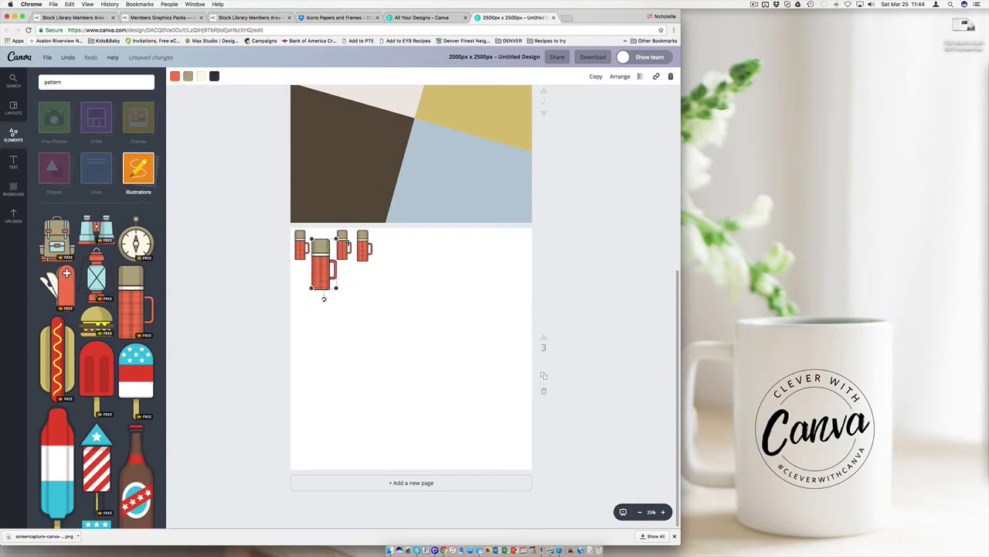
drag(363, 245, 385, 249)
mouse_move(346, 243)
mouse_down()
mouse_move(367, 248)
mouse_move(333, 242)
mouse_up()
drag(387, 249, 413, 294)
drag(367, 259, 358, 241)
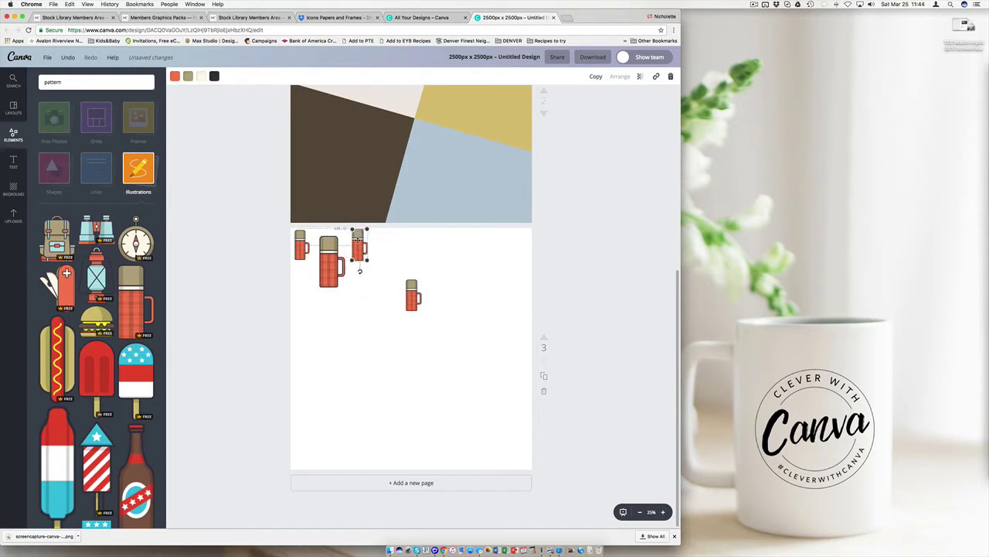
- Duplicate the small and large thermoses and arrange the copies in a staggered second row below the first
click(393, 291)
drag(411, 295, 303, 286)
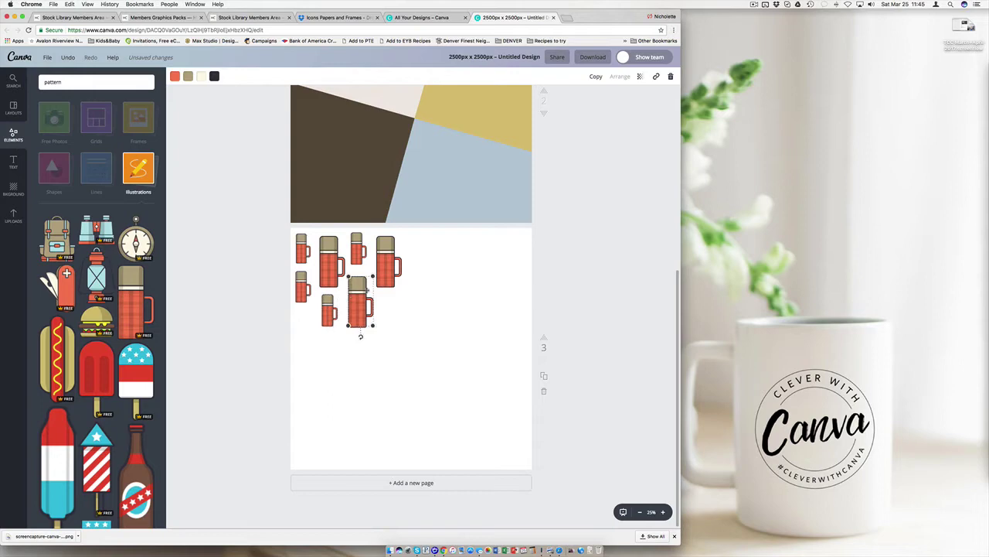
click(596, 75)
drag(367, 308, 306, 334)
- Add a blank fourth page and search the image library for coffee
click(271, 327)
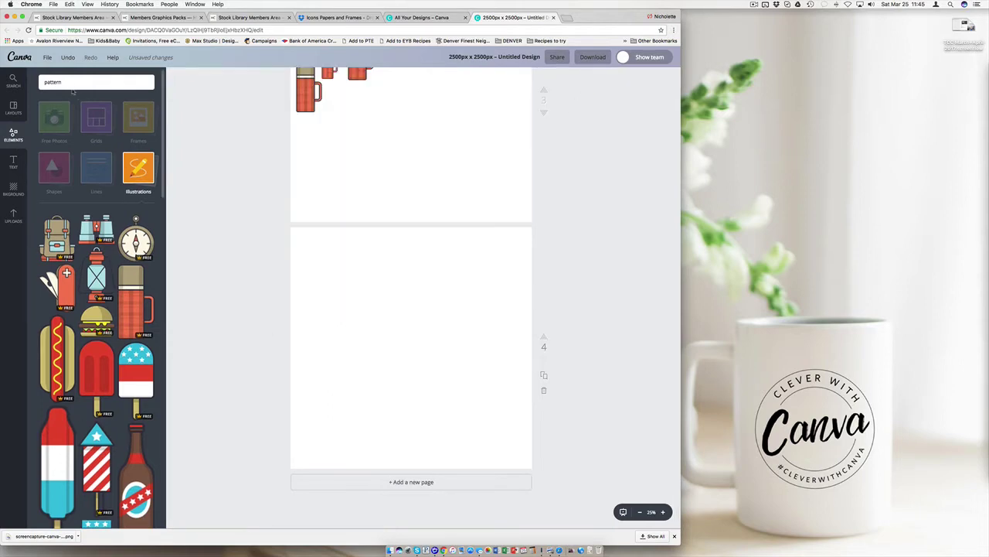
click(44, 82)
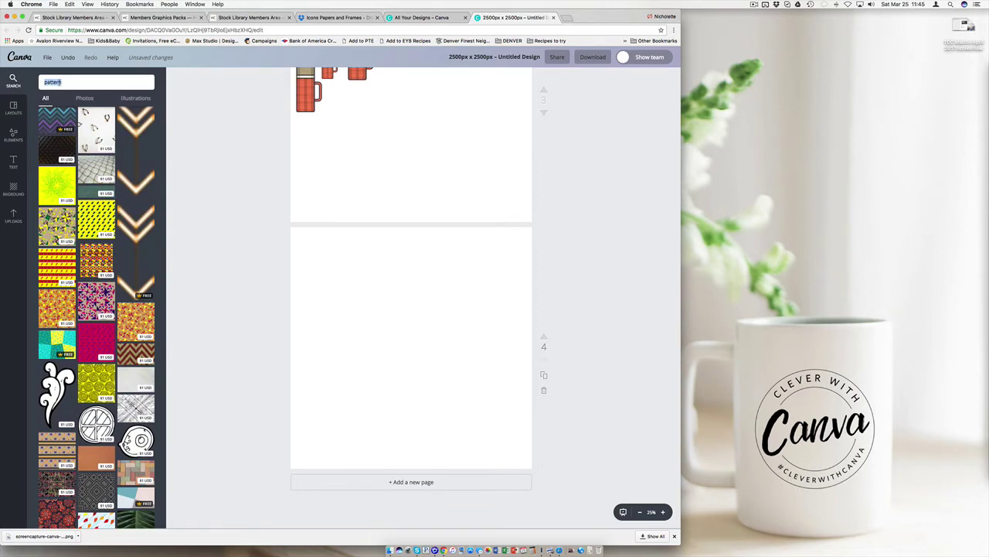
text(coffee)
key(Return)
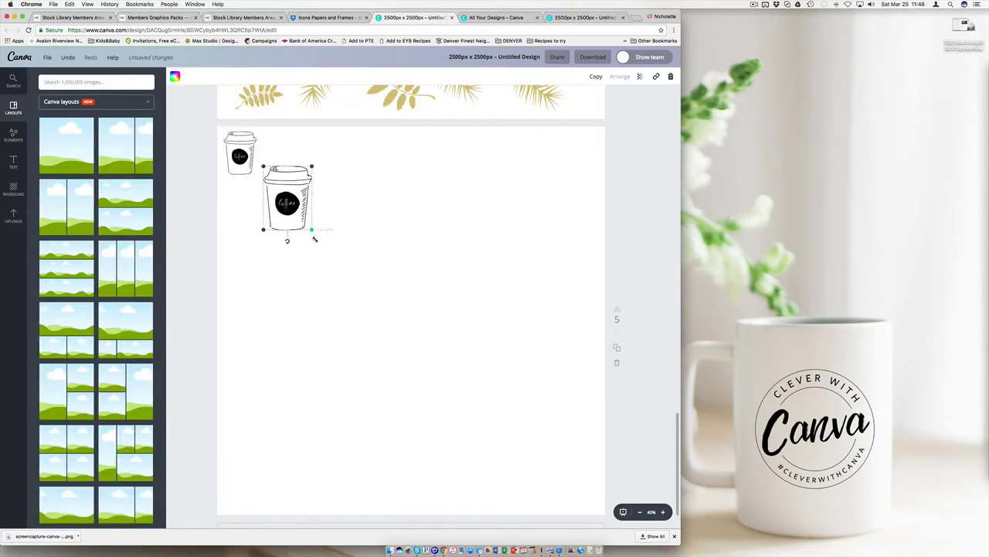
- On page 5 of the leaf pattern design, shrink the second coffee cup beside the first and recolor both dark blue
drag(314, 237, 325, 152)
click(179, 177)
click(236, 155)
shift+click(276, 157)
- Duplicate the coffee cups repeatedly and line up the copies in one row across the top of page 5
click(596, 77)
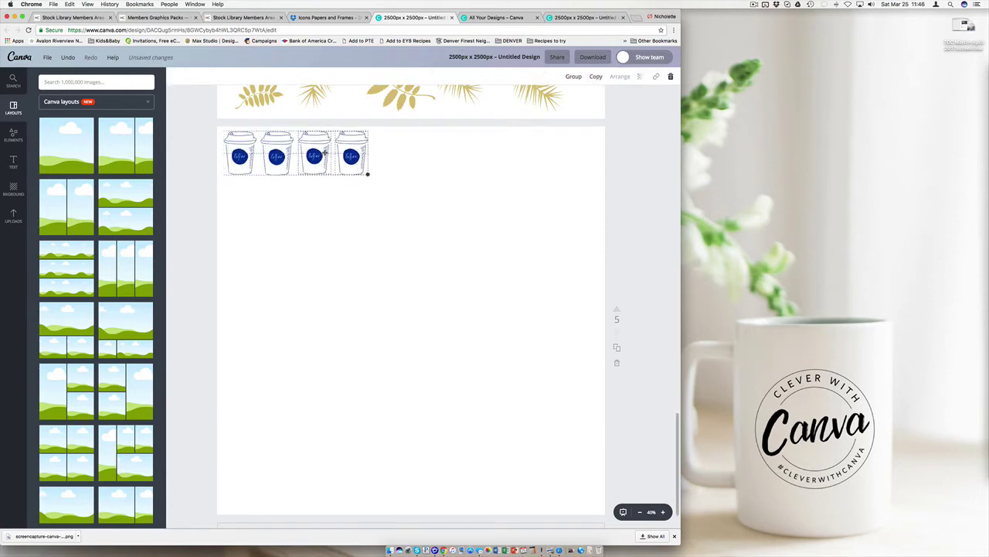
drag(207, 160, 367, 158)
click(597, 77)
drag(308, 160, 454, 156)
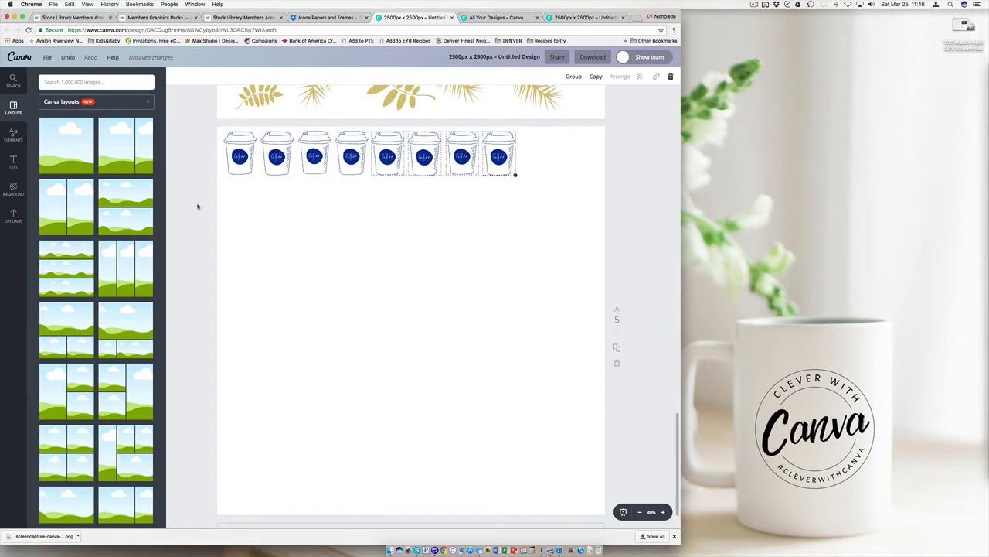
drag(433, 208, 558, 157)
click(596, 76)
click(611, 158)
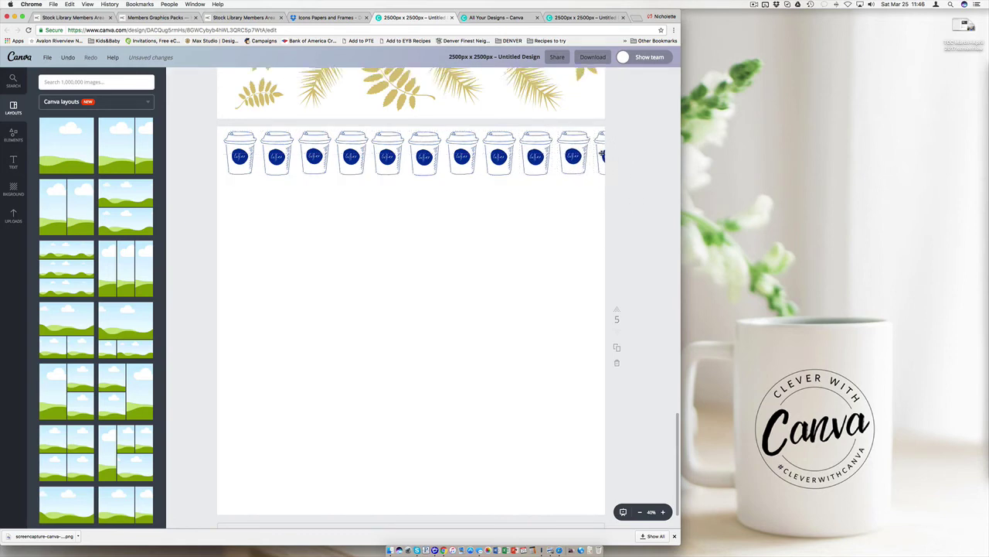
- Delete the cut-off cup at the page edge and scale up the remaining row of cups to span the page width
click(601, 155)
key(Delete)
key(super+a)
mouse_move(594, 179)
mouse_down()
mouse_move(606, 185)
mouse_move(431, 152)
mouse_move(599, 183)
mouse_up()
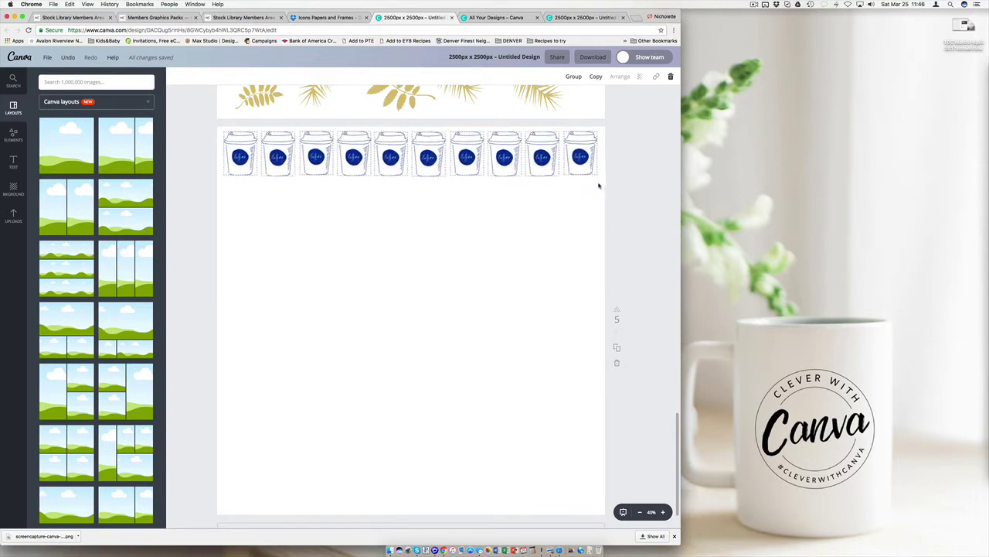
click(640, 183)
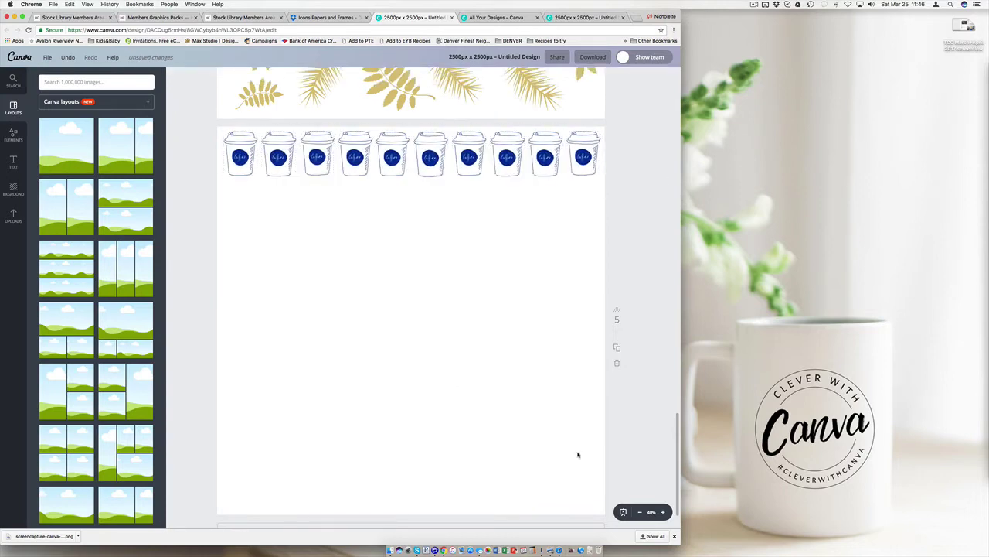
- Duplicate page 4 with the gold leaf pattern
click(640, 512)
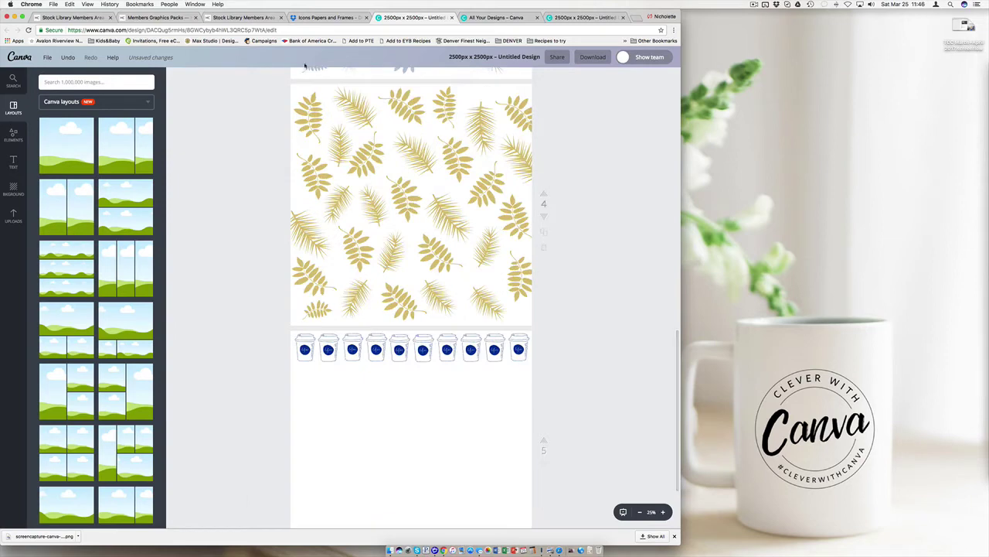
click(544, 235)
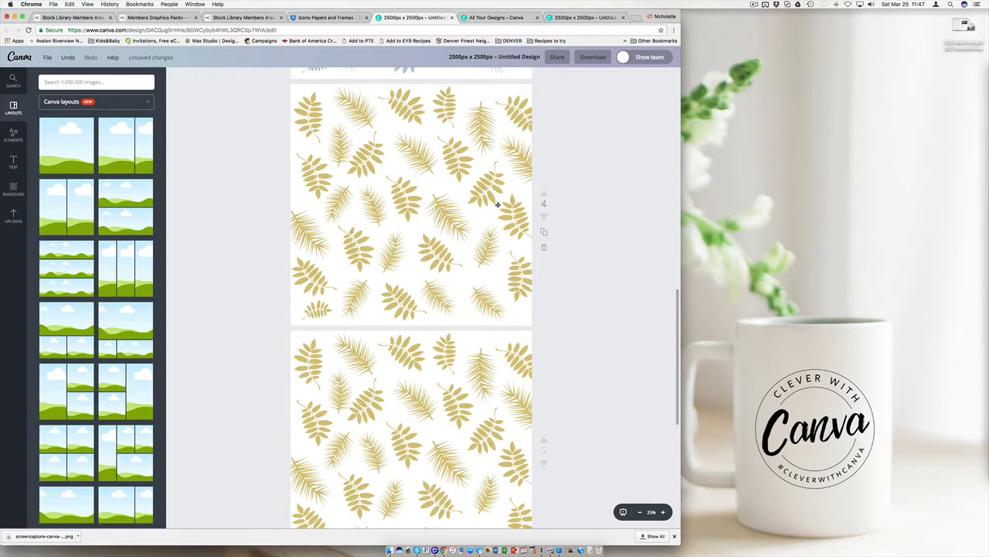
scroll(553, 302, down, 3)
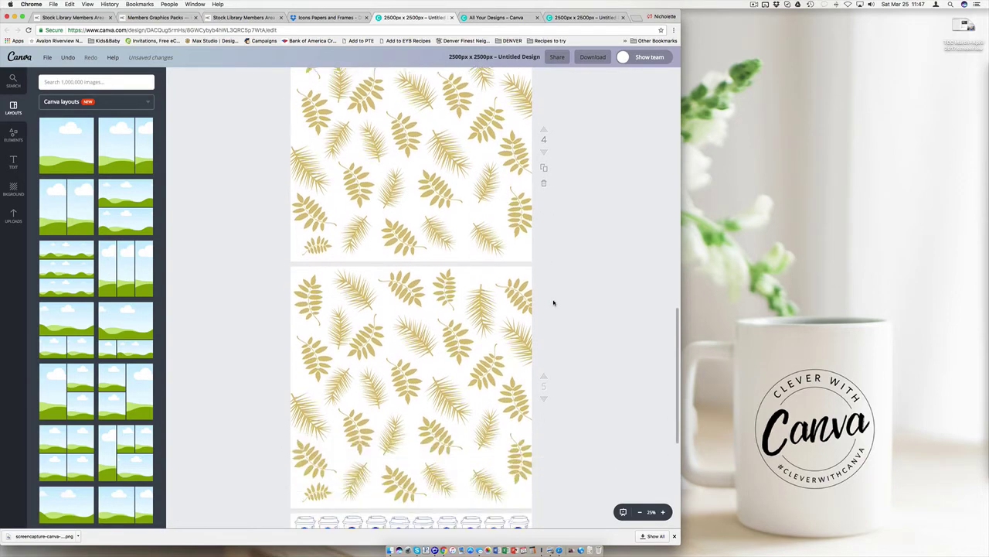
scroll(383, 258, up, 6)
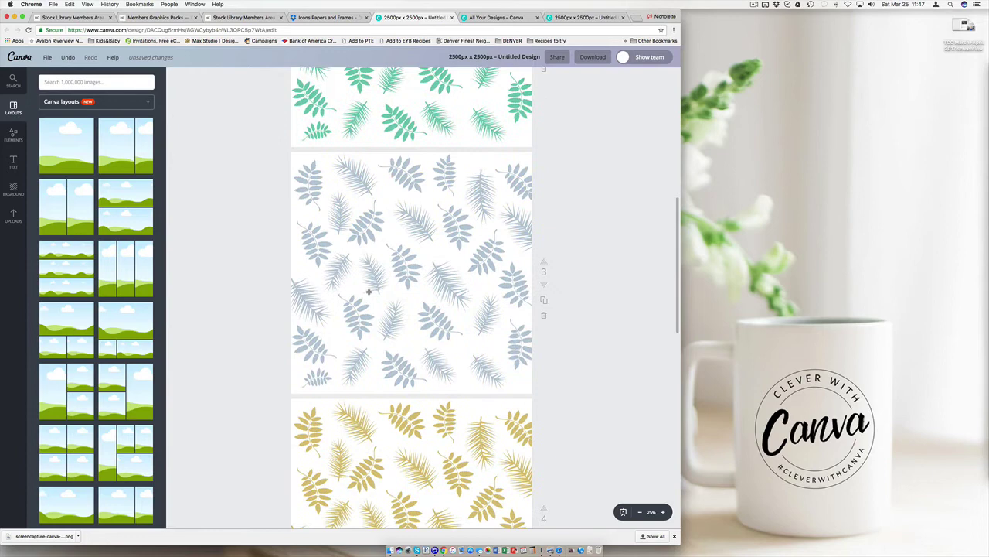
- Recolor the leaf pattern on page 4, trying the brand dark blue and light blue before setting it to red
scroll(300, 179, down, 4)
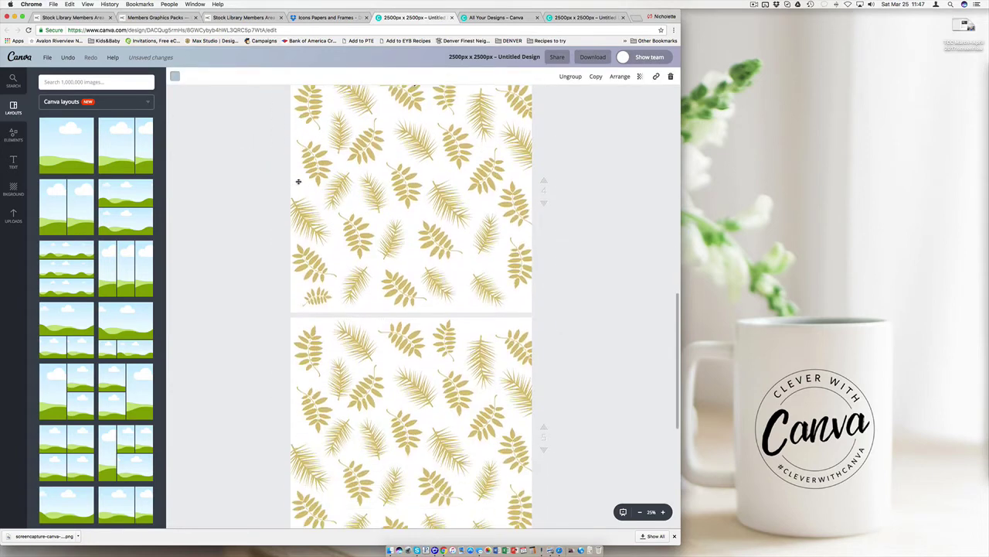
scroll(604, 168, up, 1)
drag(264, 139, 565, 344)
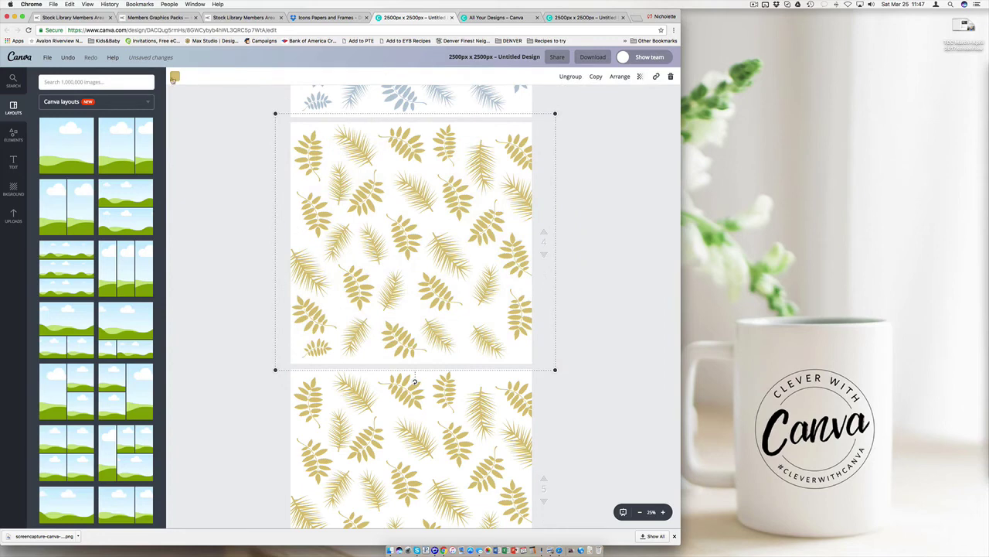
click(175, 77)
click(195, 160)
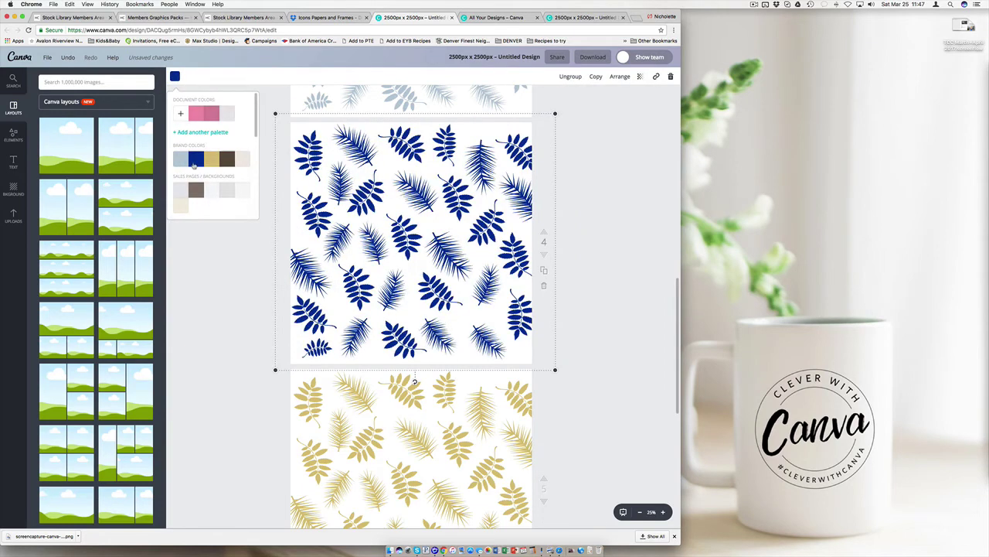
click(178, 161)
scroll(198, 166, down, 3)
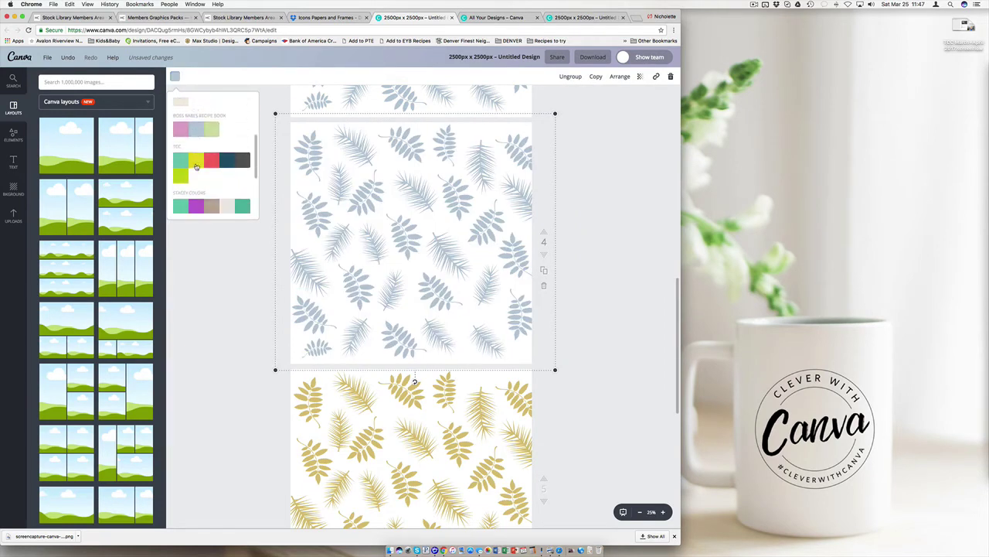
click(215, 160)
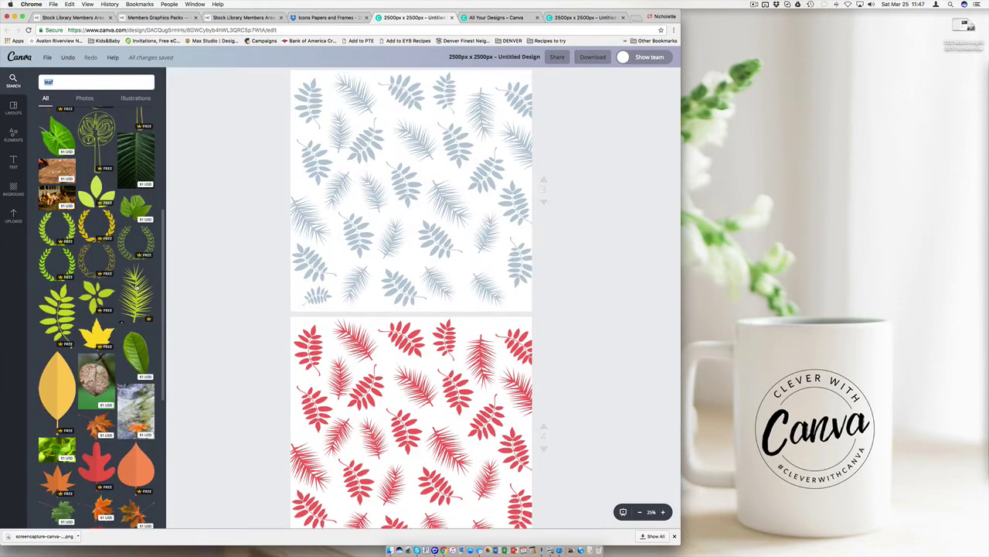
- Add the lime green palm leaf from the leaf search results, and search the image library for feather
click(136, 286)
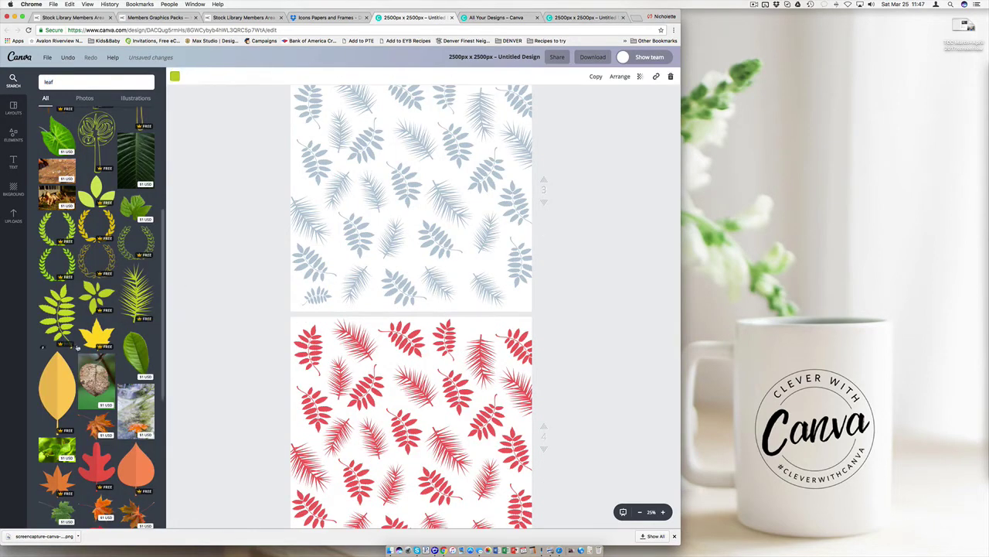
click(84, 84)
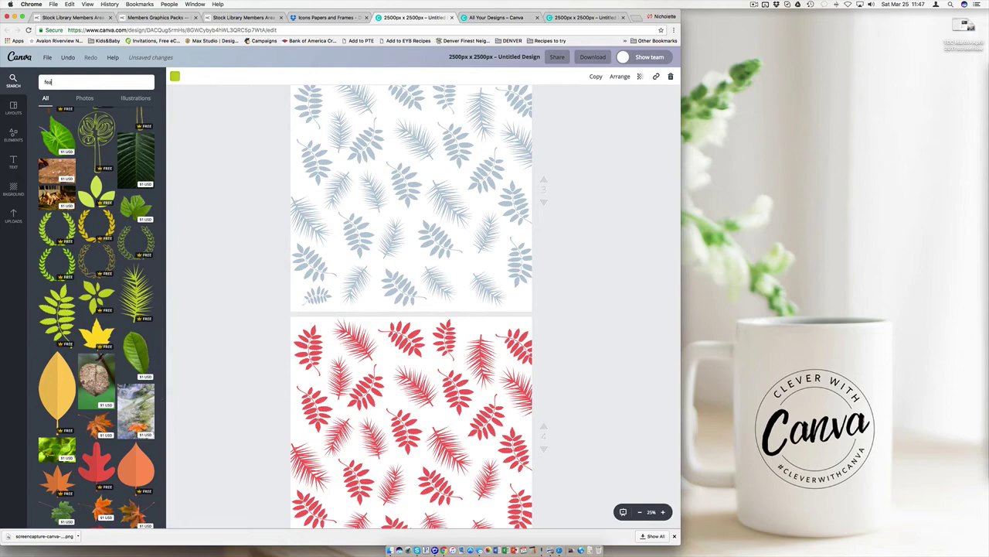
key(Return)
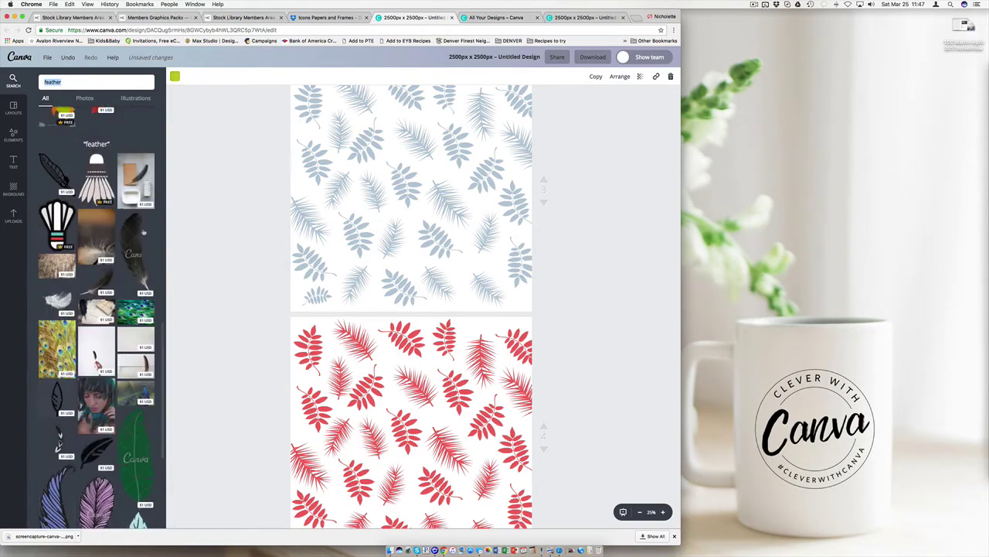
scroll(290, 336, down, 5)
scroll(289, 336, up, 10)
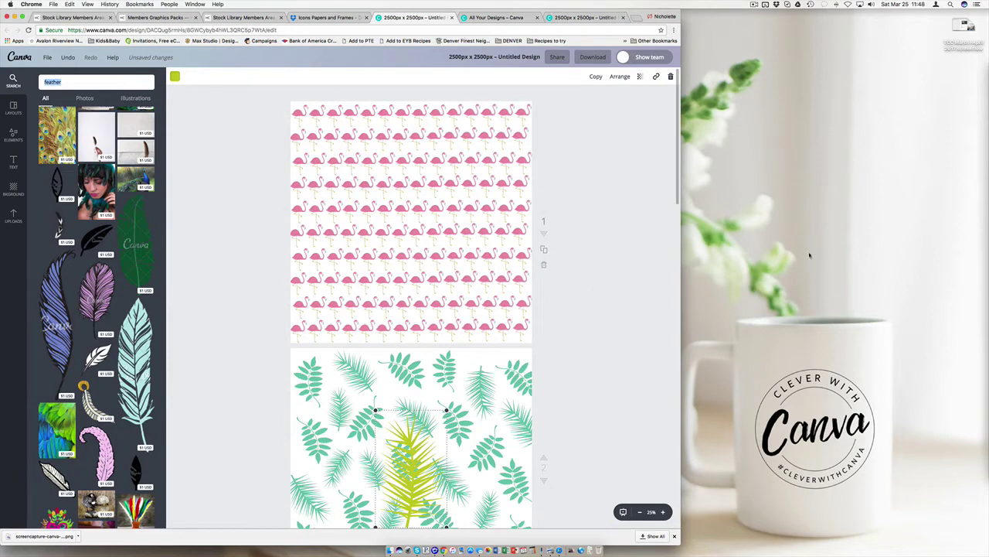
- Add a blank seventh page at the end of the design and open the Patterns folder of uploaded images
scroll(324, 190, down, 5)
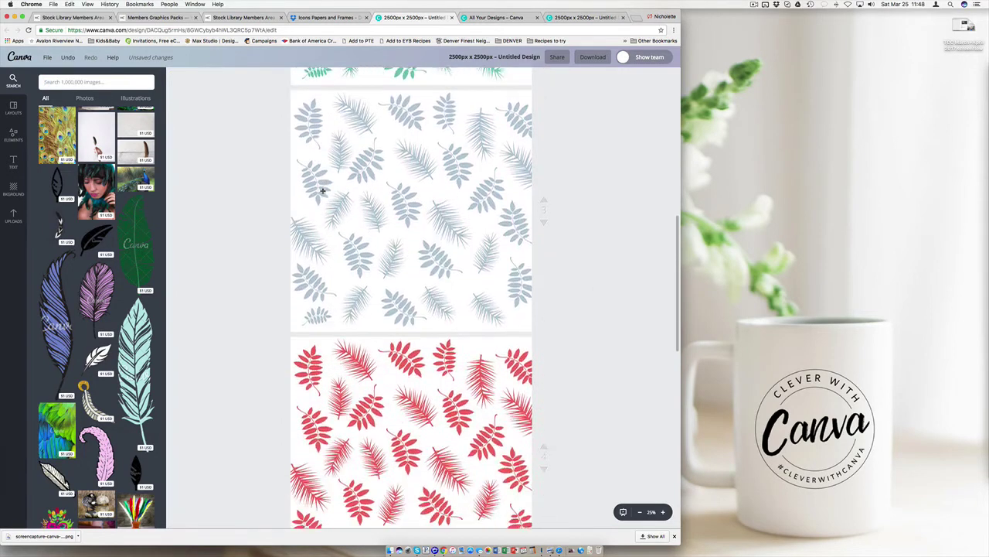
scroll(323, 190, down, 10)
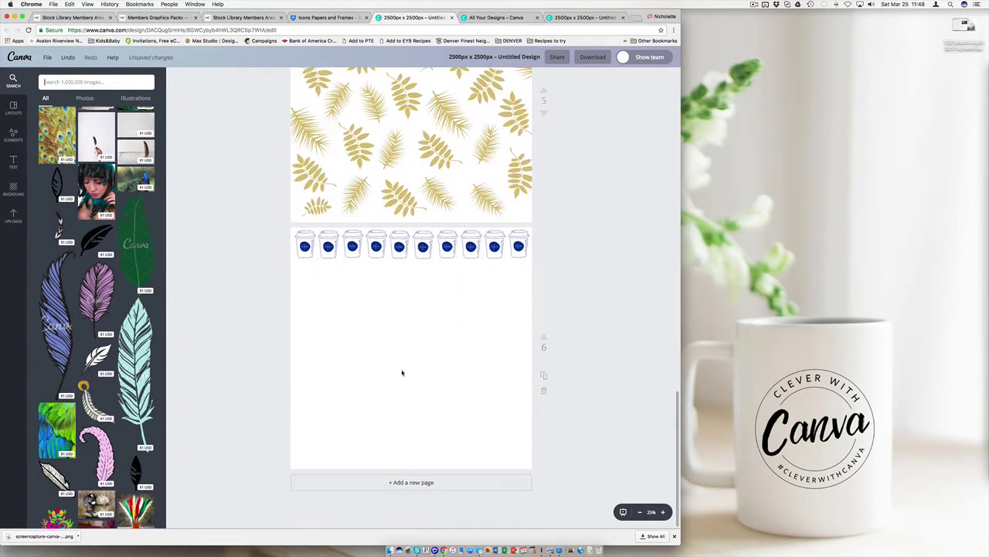
click(394, 482)
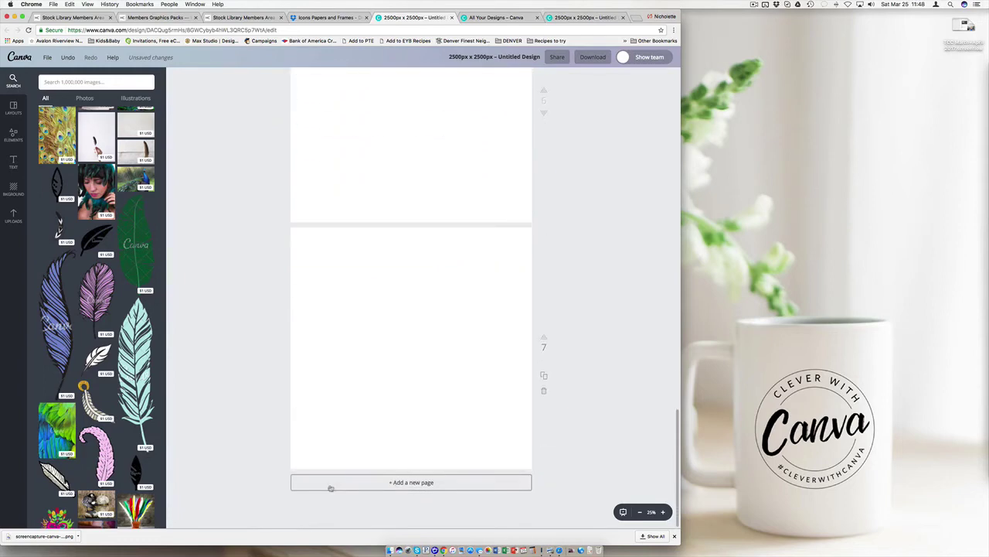
click(13, 215)
scroll(46, 232, down, 1)
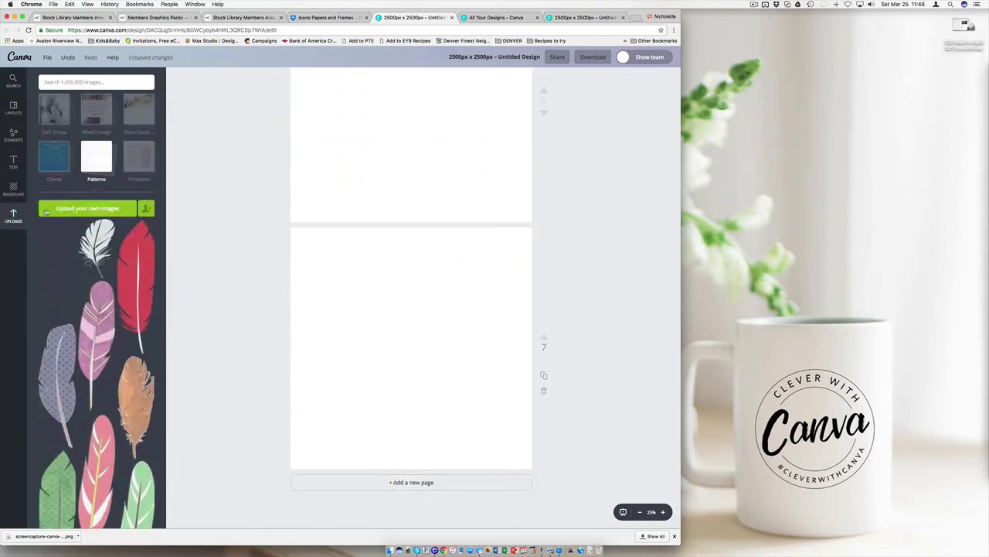
- Add the white feather to page 7, place it in the upper-left corner and shrink it
click(97, 239)
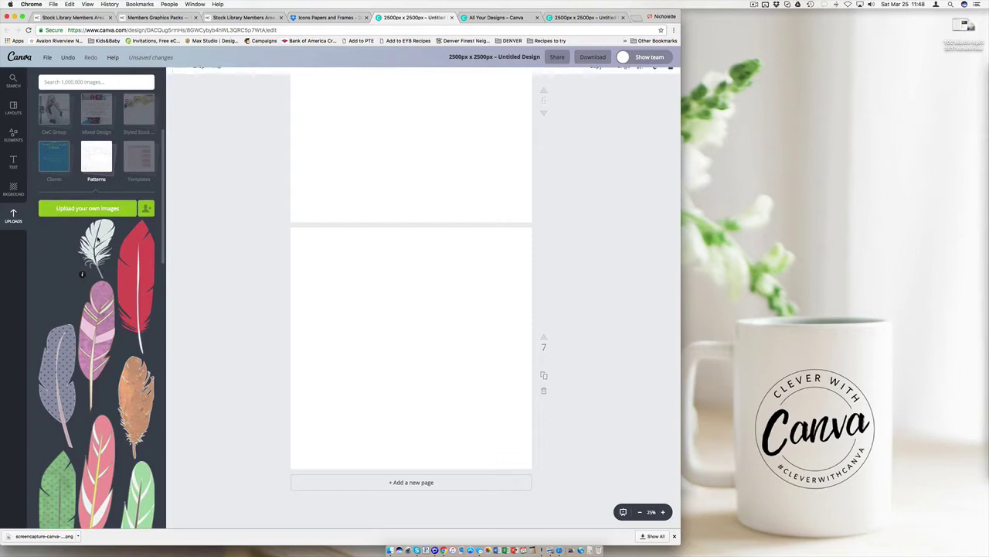
drag(405, 327, 312, 263)
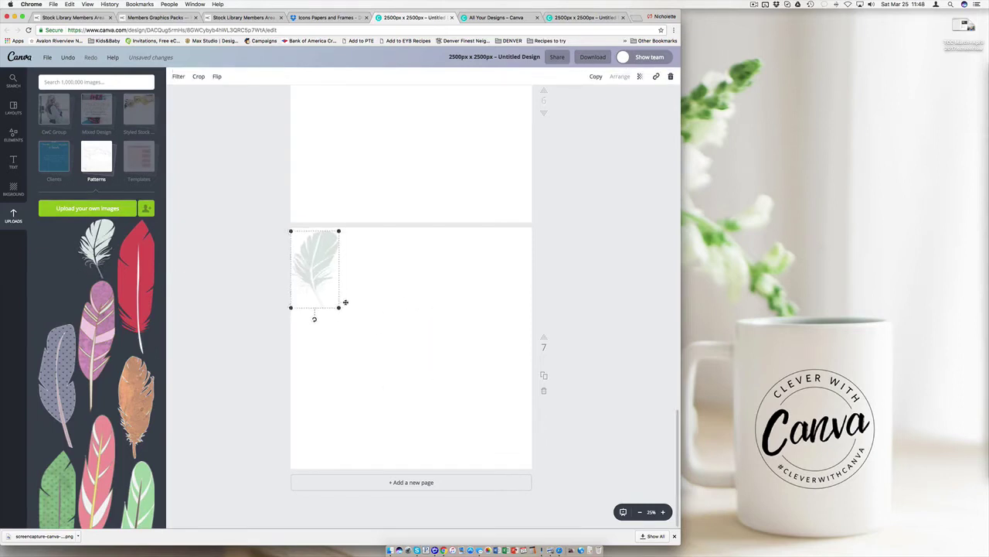
drag(338, 307, 319, 267)
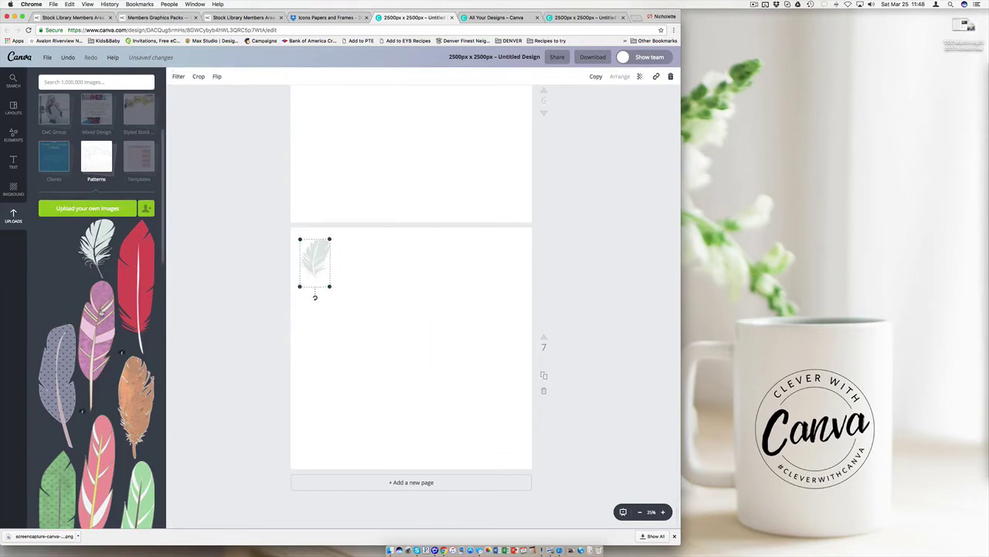
- Add the dotted purple feather, flip it horizontally, shrink it, and tilt it just below and beside the pale feather
click(389, 285)
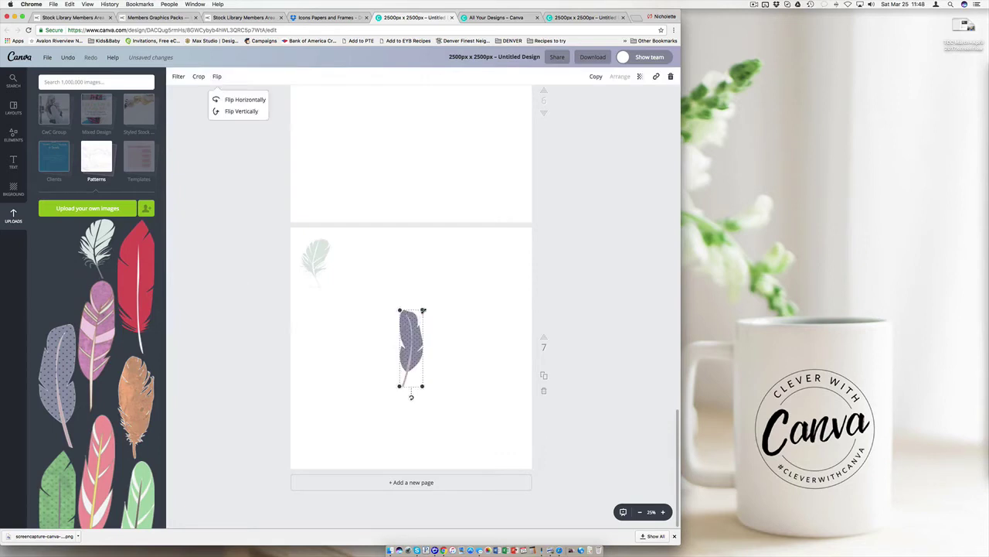
drag(422, 311, 347, 267)
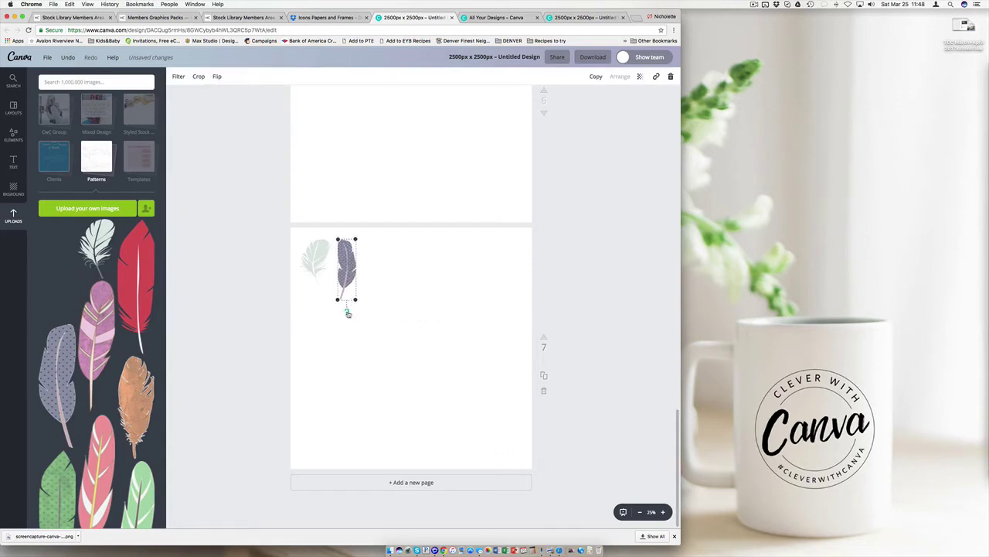
drag(348, 312, 318, 332)
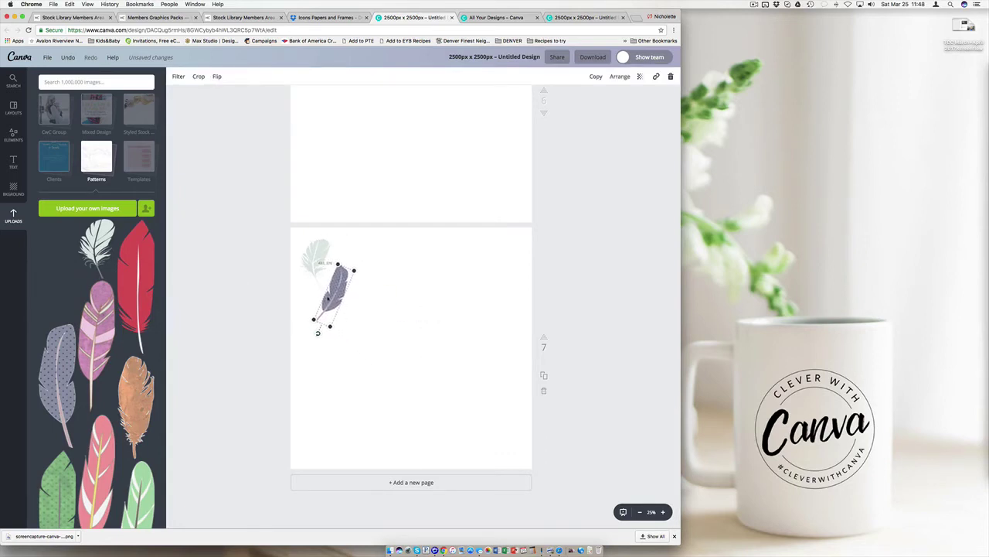
click(350, 266)
- Add two smaller pale feathers, flipping the first one, and stack them beside the tilted purple feather
click(96, 247)
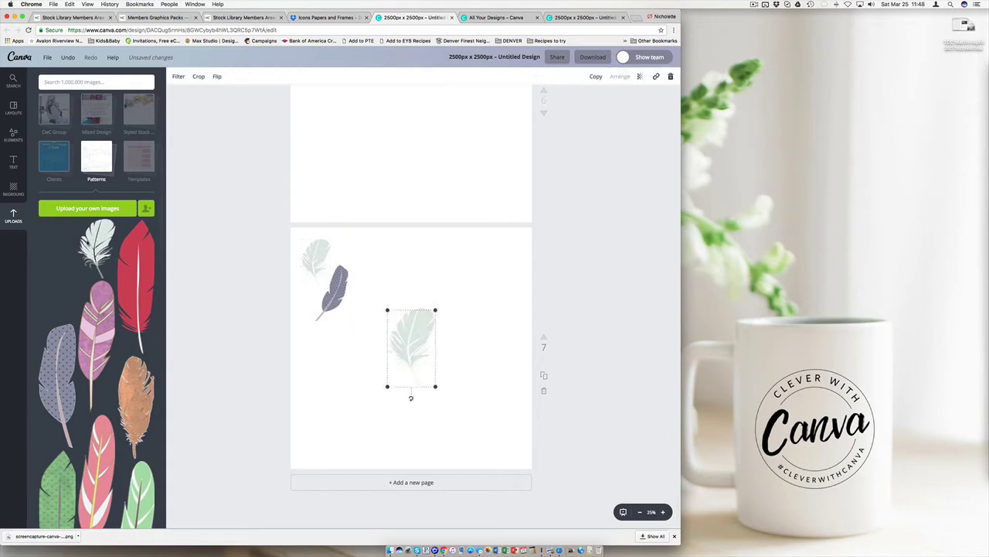
drag(429, 323, 315, 252)
click(217, 76)
click(371, 307)
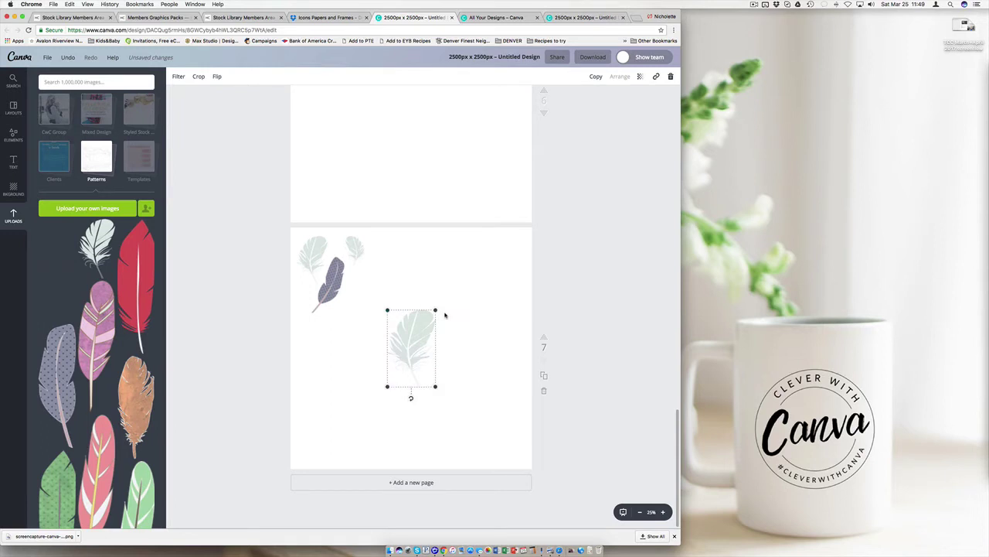
drag(437, 310, 415, 345)
drag(405, 357, 369, 303)
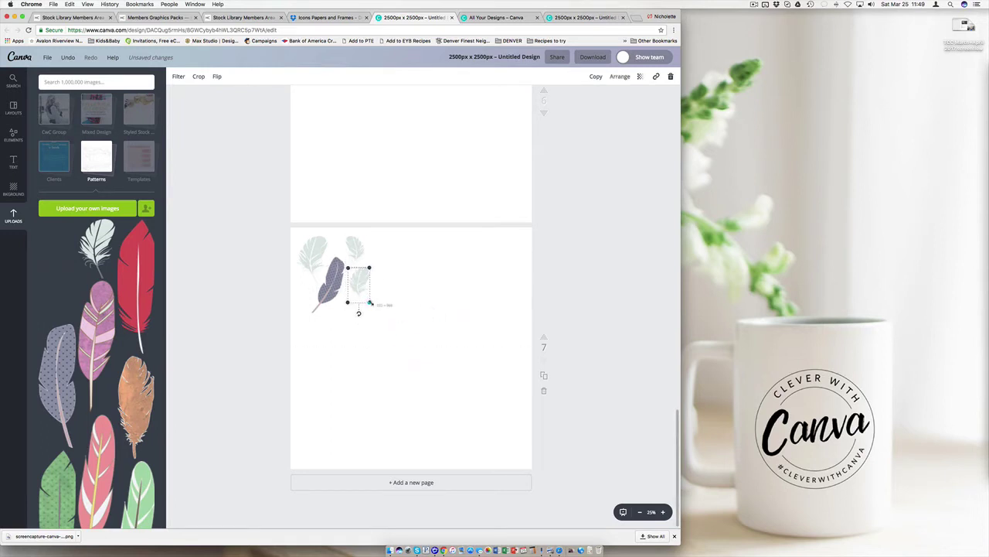
- Extend the feather pattern with a small upright purple feather and copies of the tilted purple and small pale feathers
click(65, 369)
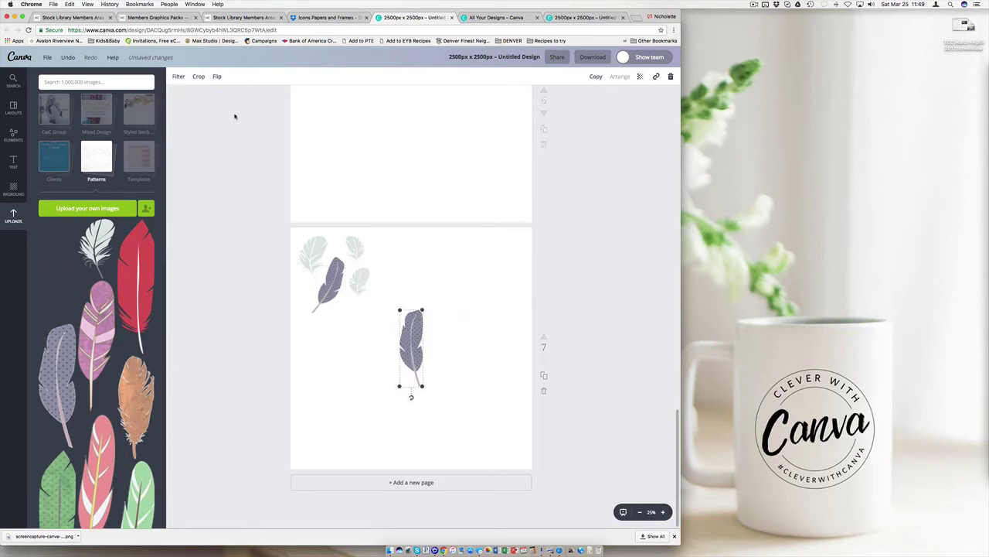
drag(405, 334, 373, 250)
click(333, 281)
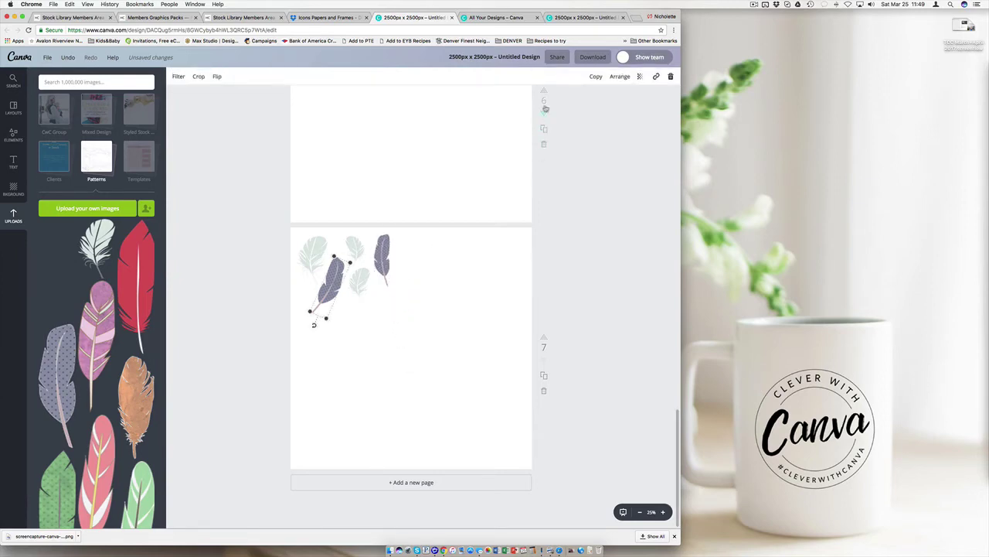
click(596, 75)
drag(342, 286, 399, 291)
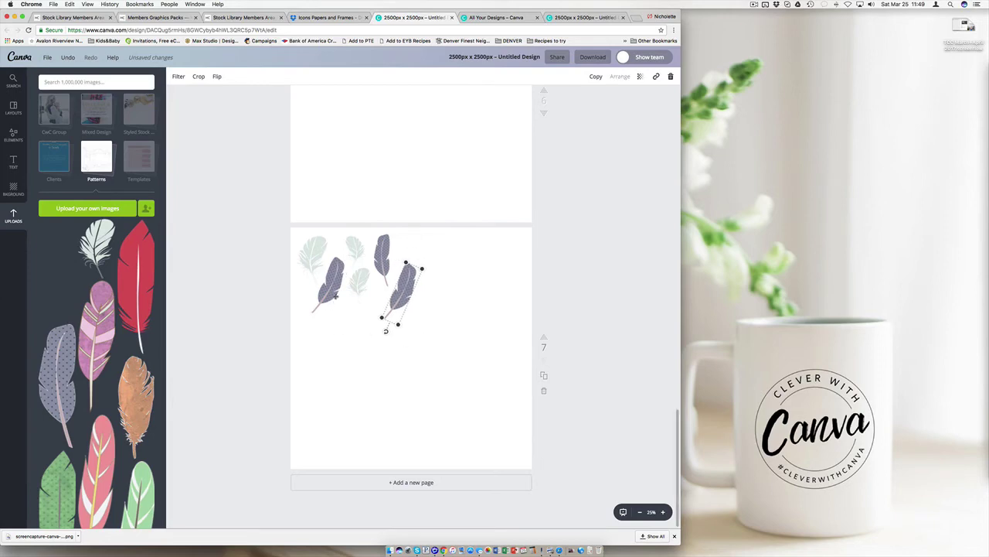
click(595, 75)
drag(357, 251, 409, 250)
- Start a second feather row with copies of the large pale feather and the tilted purple feather
click(314, 256)
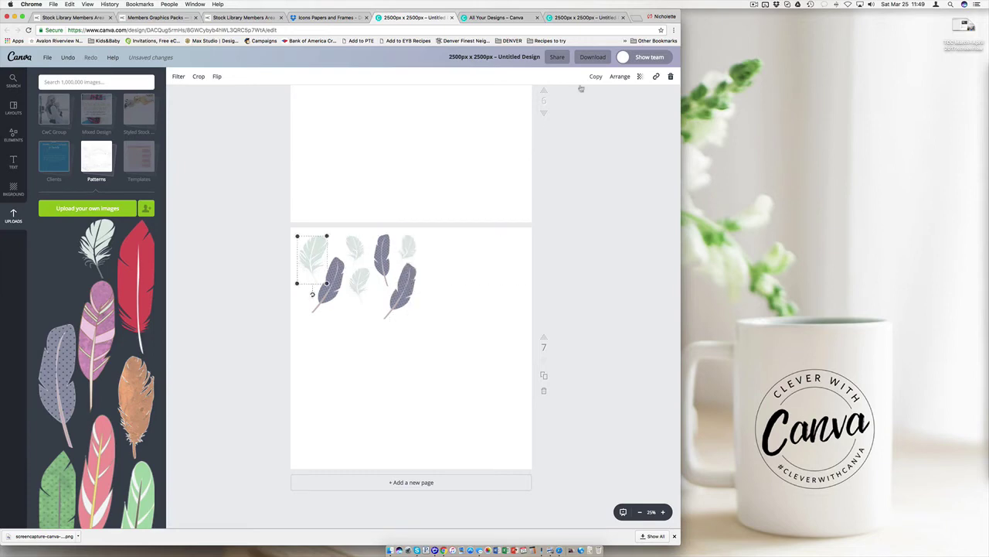
click(596, 76)
drag(329, 285, 365, 337)
click(399, 291)
alt+drag(399, 291, 338, 330)
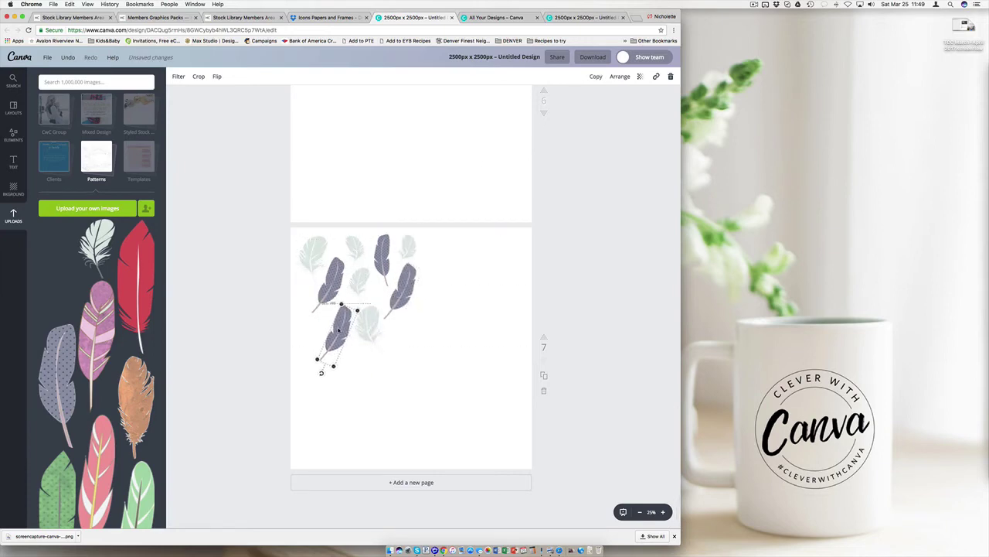
- Add a blank eighth page and place the uploaded pink flower in its upper-left corner
click(358, 481)
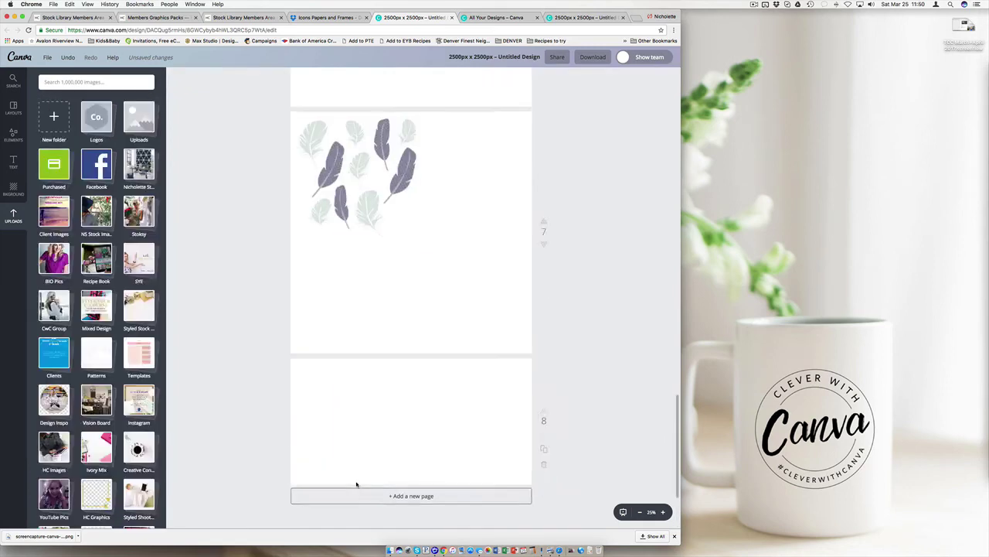
click(99, 447)
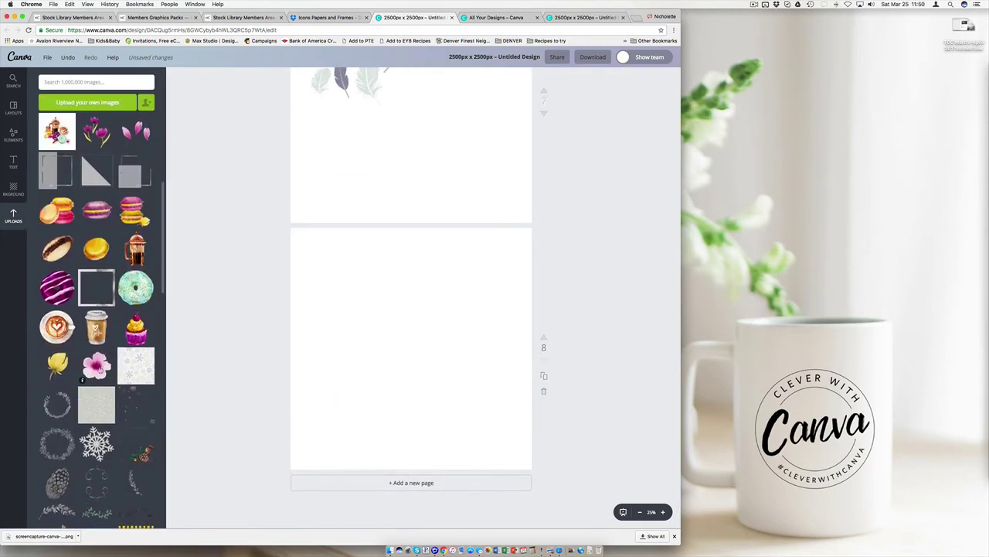
click(96, 363)
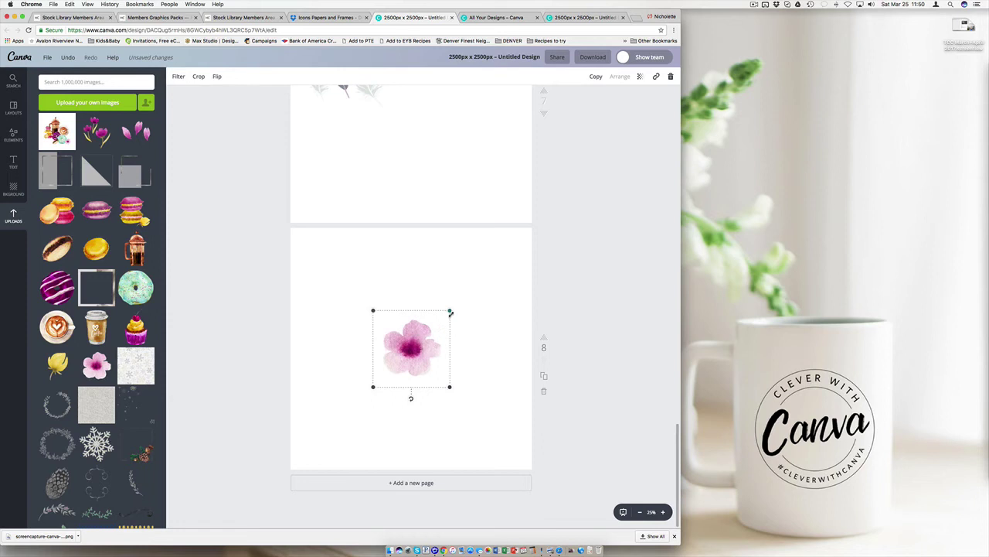
drag(411, 351, 327, 266)
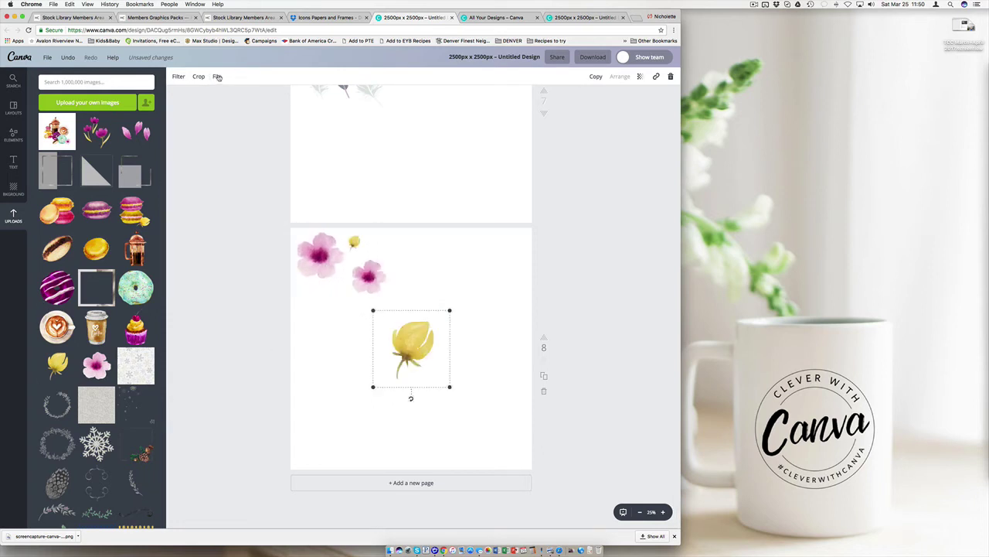
- Flip the new yellow bud horizontally, shrink it and place it between and below the two pink flowers
click(217, 75)
click(243, 99)
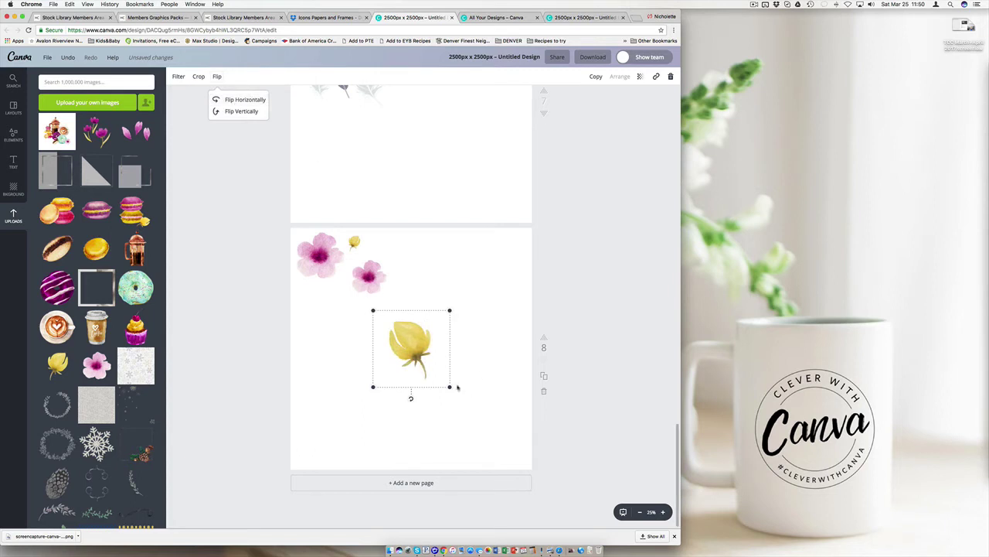
drag(450, 386, 344, 310)
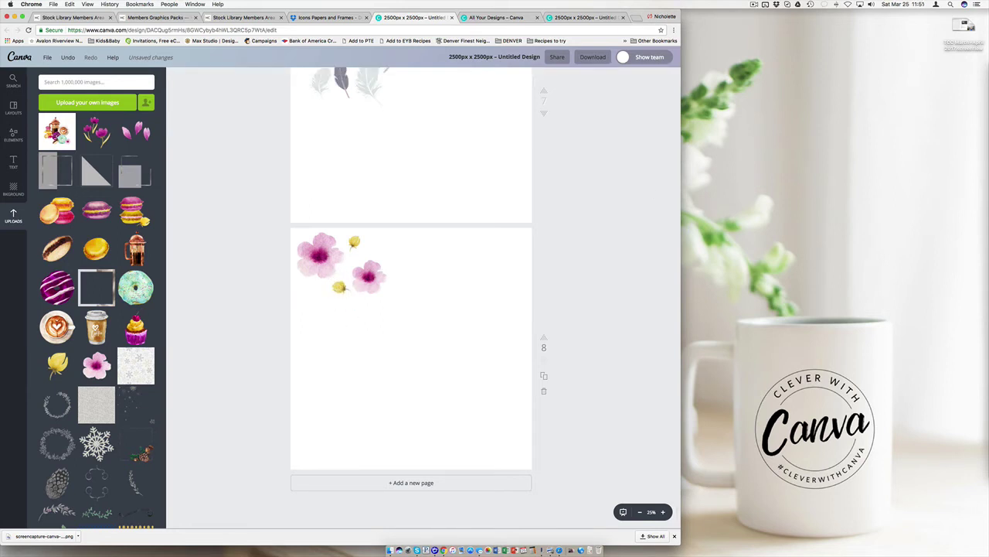
- Duplicate the large pink flower below the first cluster and the small pink flower toward the page's upper middle
click(317, 282)
click(596, 77)
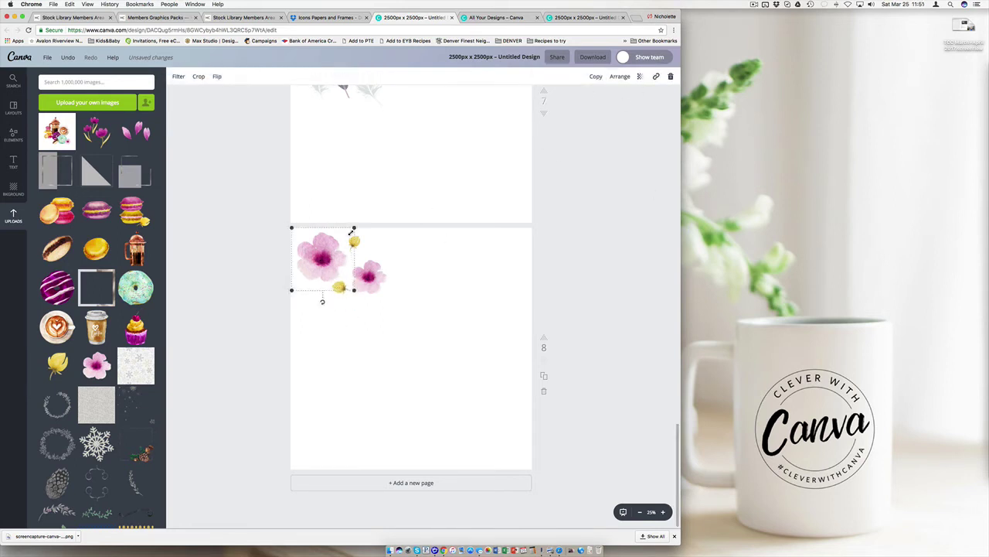
click(596, 78)
drag(334, 301, 375, 325)
click(369, 279)
click(596, 77)
drag(383, 286, 408, 250)
- Spread more copies of the large and small pink flowers across the middle and right side of page 8
click(364, 333)
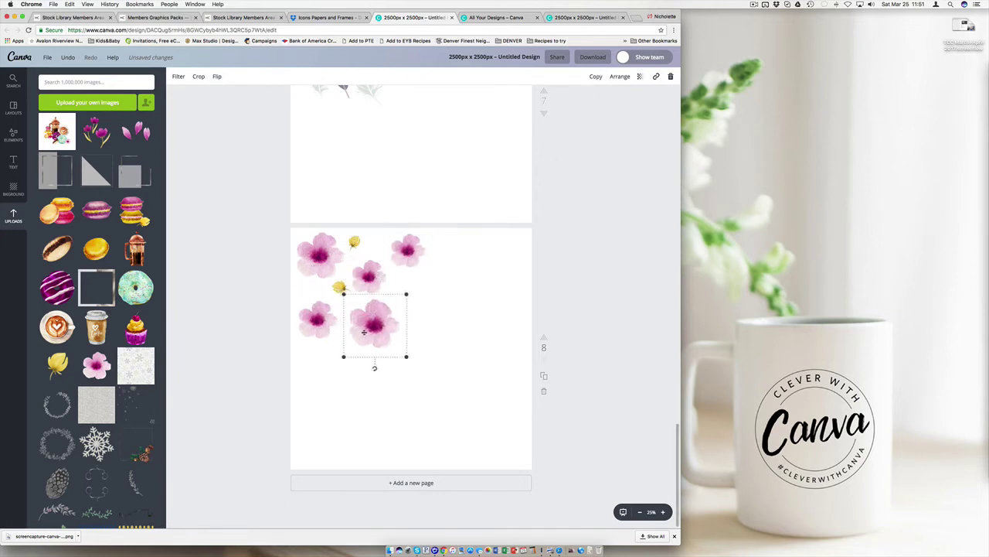
drag(364, 332, 446, 371)
click(595, 76)
click(409, 251)
click(595, 76)
drag(414, 255, 509, 259)
click(596, 76)
click(596, 77)
- Copy the small yellow bud into gaps between the middle pink flowers, flipping a copy horizontally
click(354, 242)
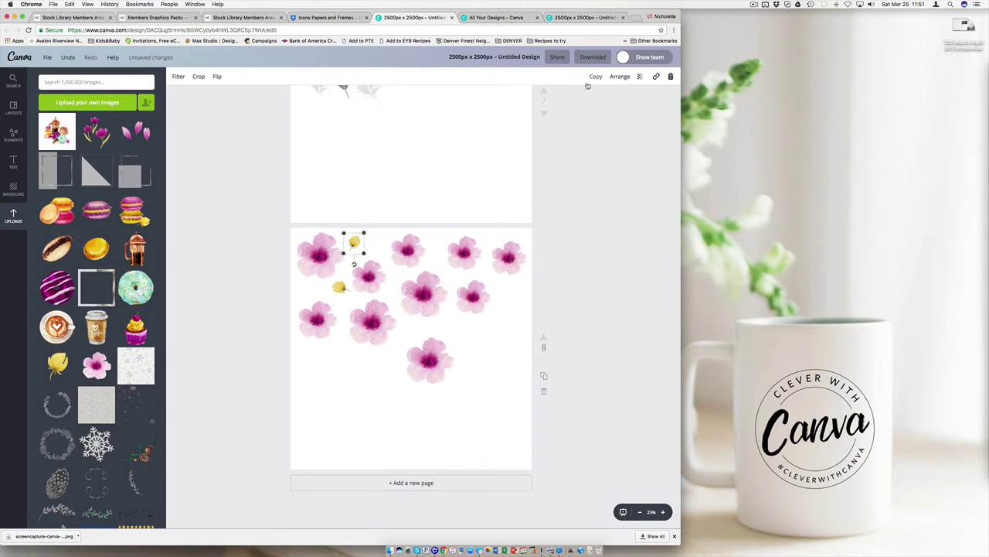
click(595, 77)
drag(369, 259, 394, 291)
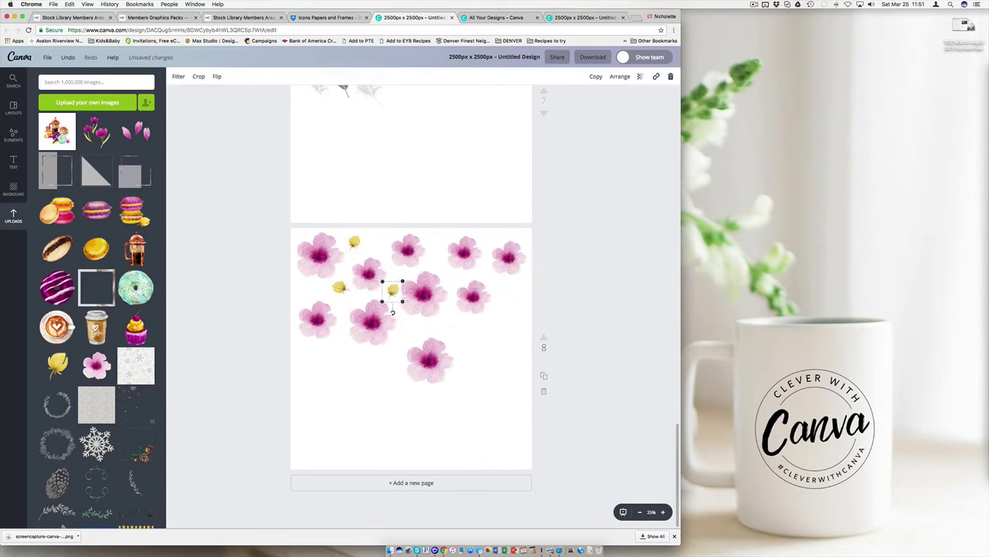
click(595, 76)
click(217, 76)
click(238, 100)
drag(396, 293, 414, 330)
click(596, 77)
- Place further yellow bud copies around the pink flowers on the upper right half of page 8
click(341, 288)
click(595, 76)
drag(356, 303, 508, 287)
drag(422, 337, 439, 260)
drag(394, 298, 487, 240)
click(472, 343)
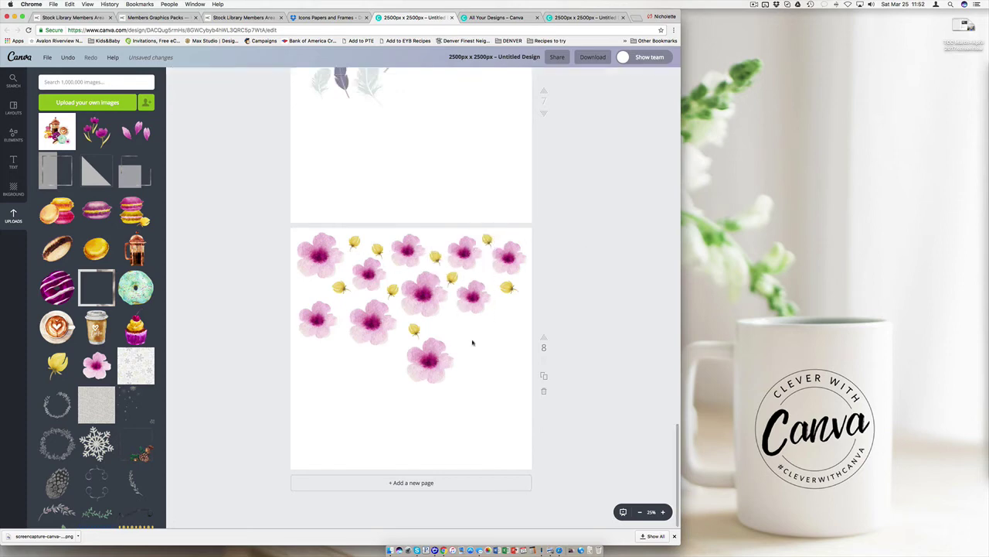
- Fill gaps with yellow bud copies near the center and left edge, plus a small pink flower copy on the right
drag(451, 276, 448, 316)
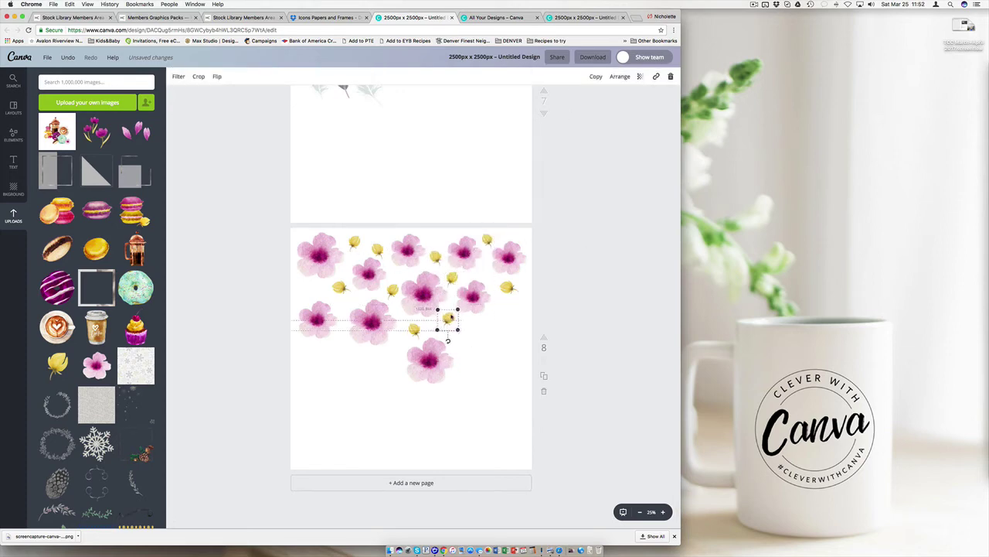
click(615, 242)
drag(506, 288, 309, 290)
drag(464, 253, 473, 335)
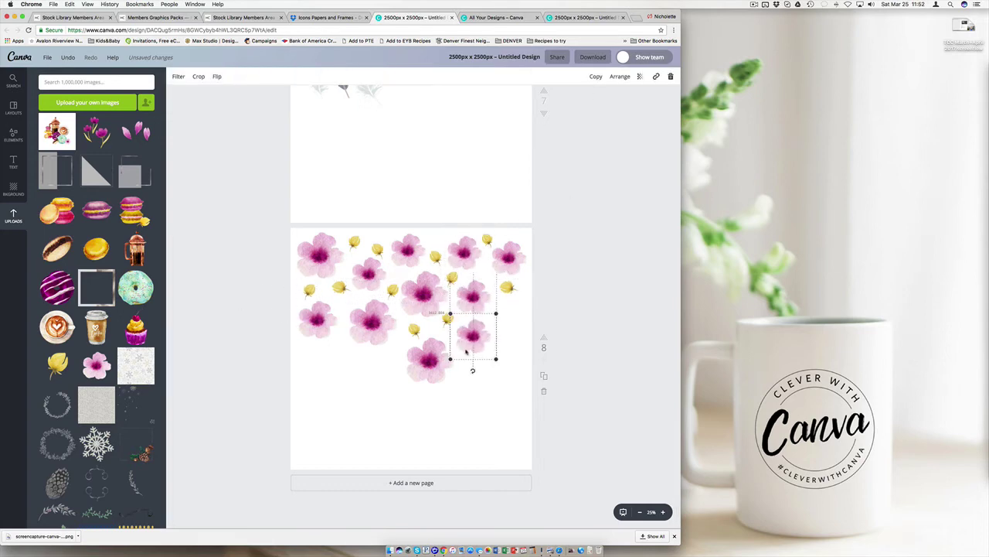
click(646, 315)
- Copy the bud above the lowest large flower, rotate the copy and place it to that flower's right
click(417, 326)
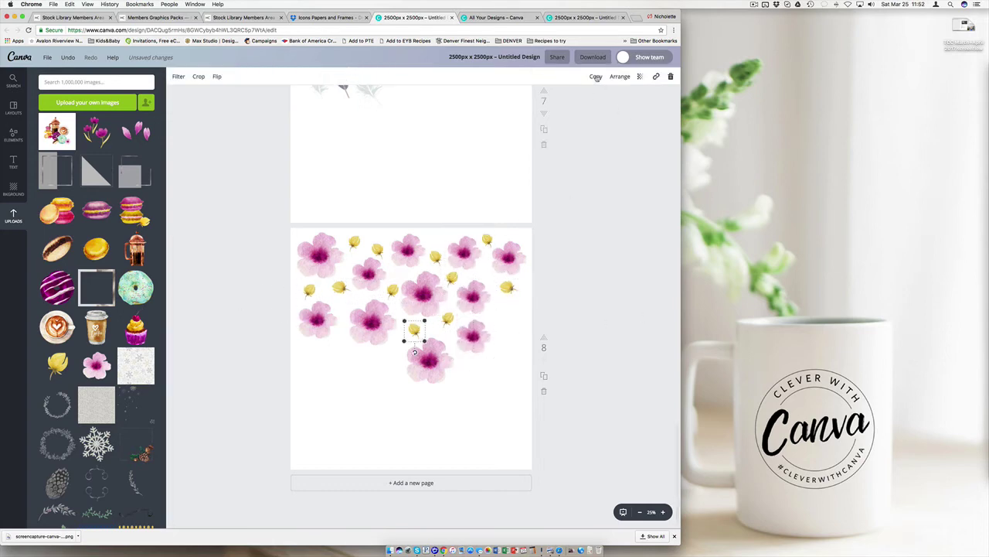
drag(413, 327, 471, 377)
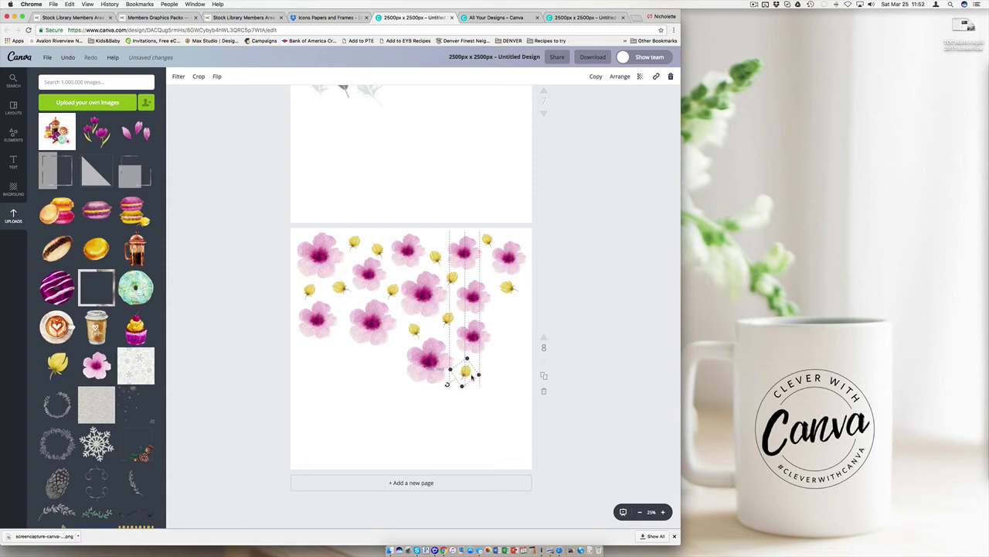
click(564, 313)
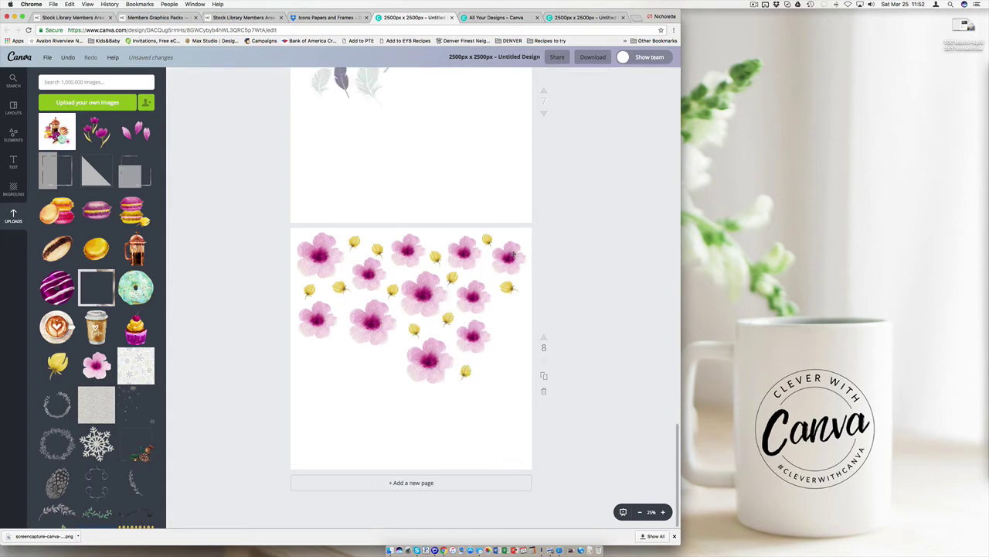
- Review the patterned pages above page 8 and check the color choices for the leaf pattern on page 3
scroll(513, 255, up, 3)
scroll(513, 254, up, 10)
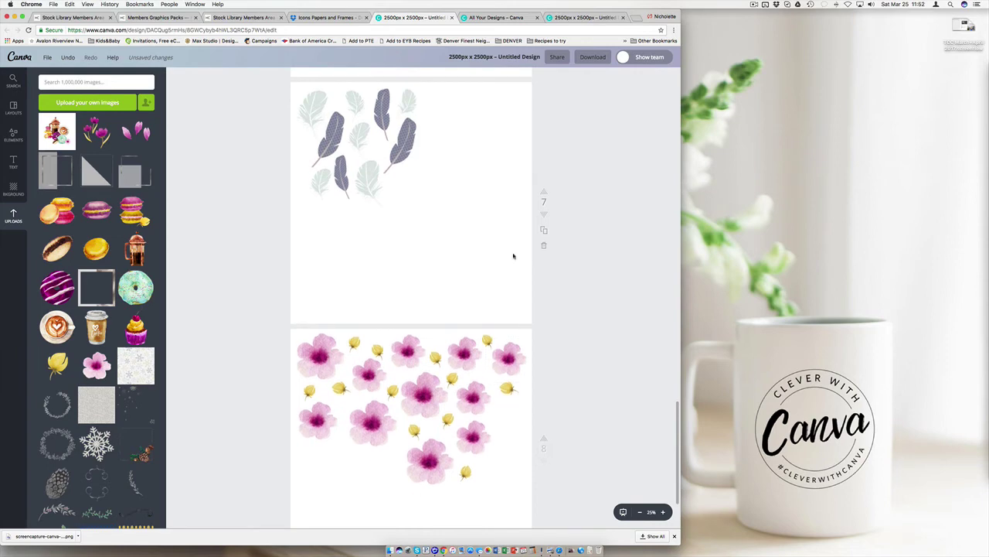
scroll(513, 254, up, 1)
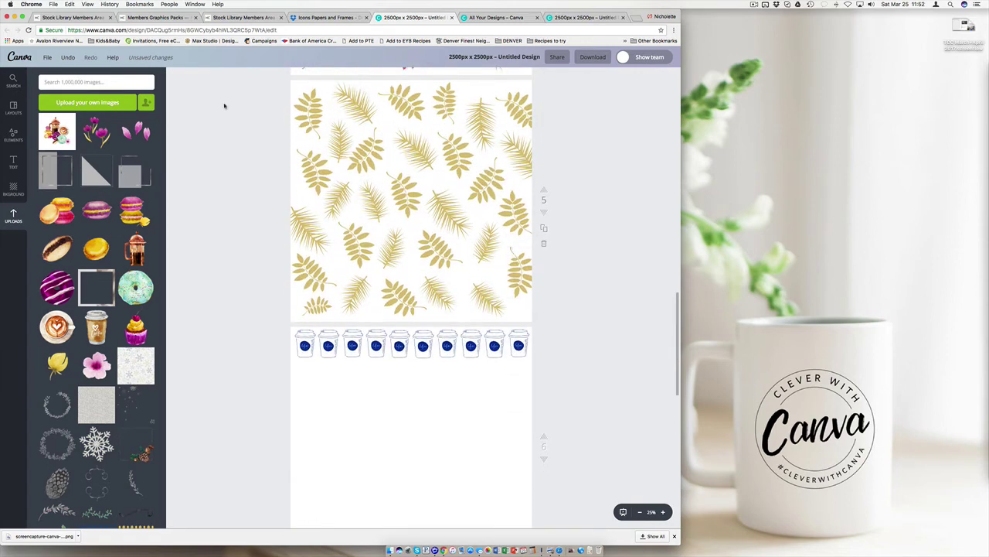
scroll(422, 265, up, 12)
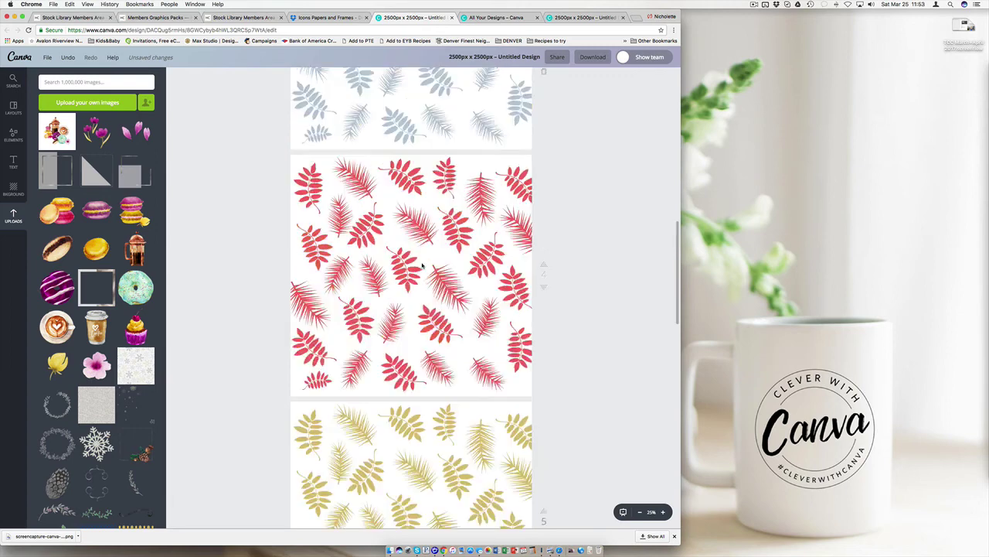
click(331, 121)
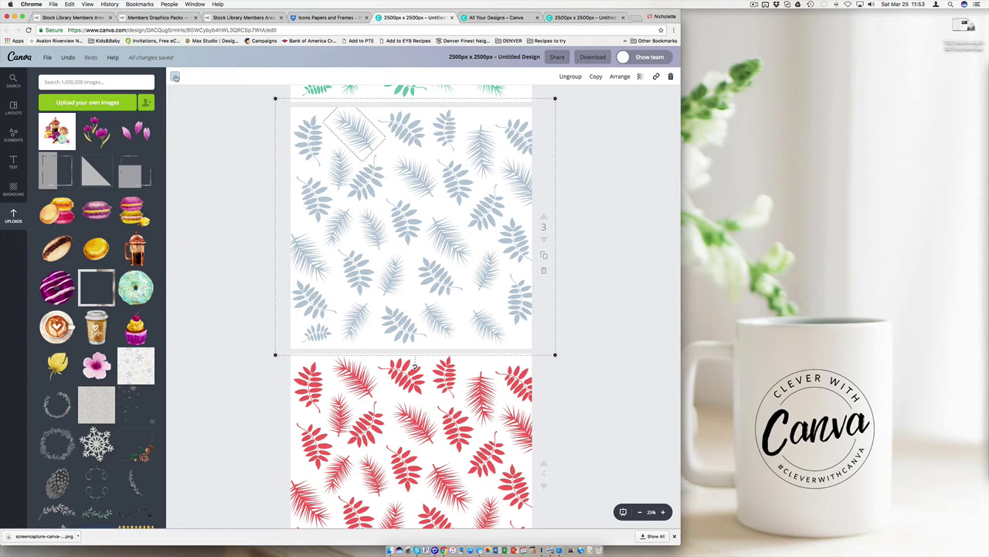
click(175, 77)
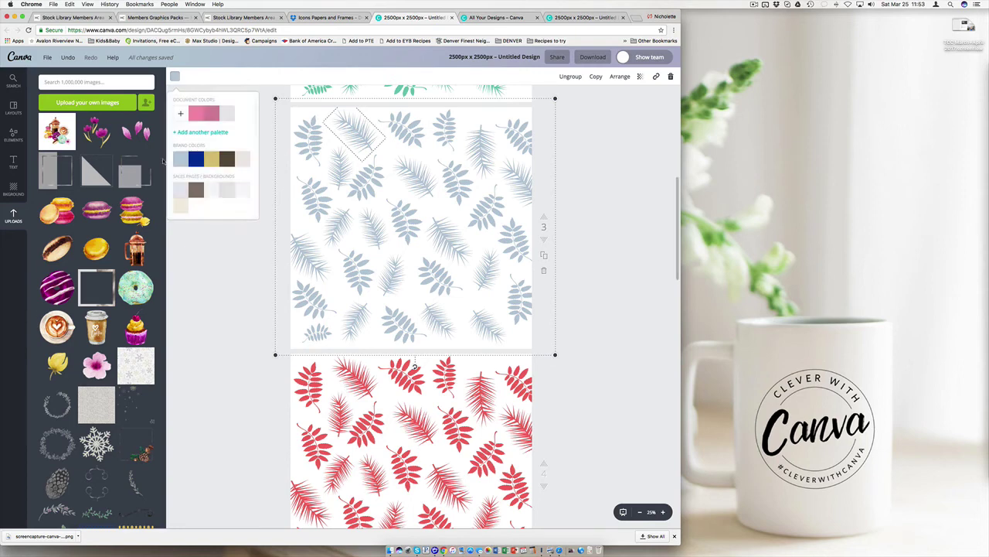
click(614, 146)
click(627, 134)
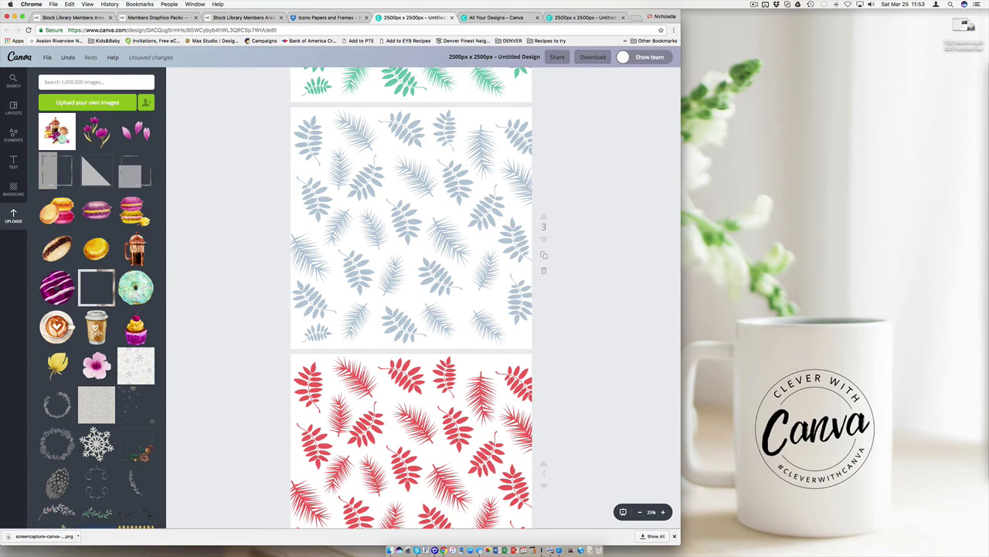
- Set the download of all pages to PNG (Recommended) with a transparent background
click(593, 56)
click(558, 98)
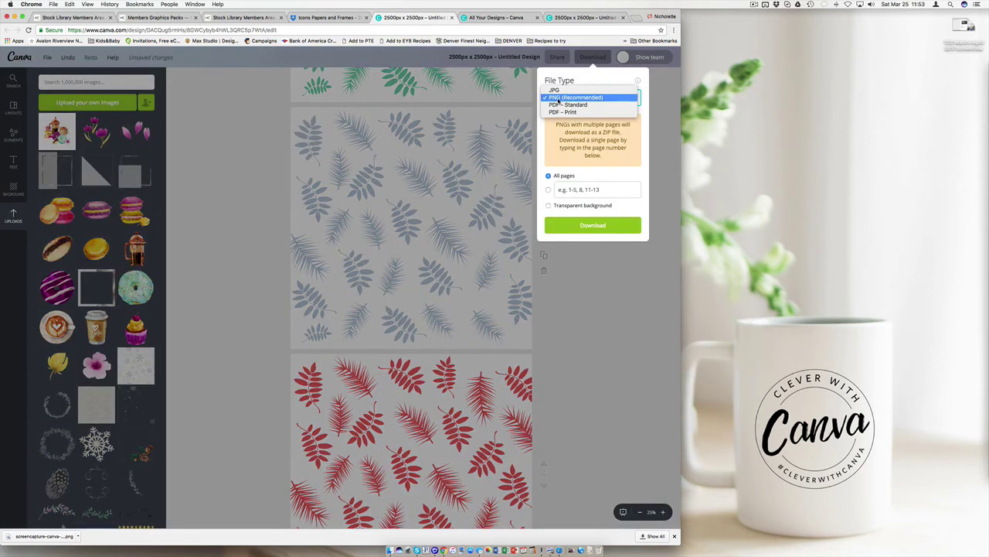
click(558, 99)
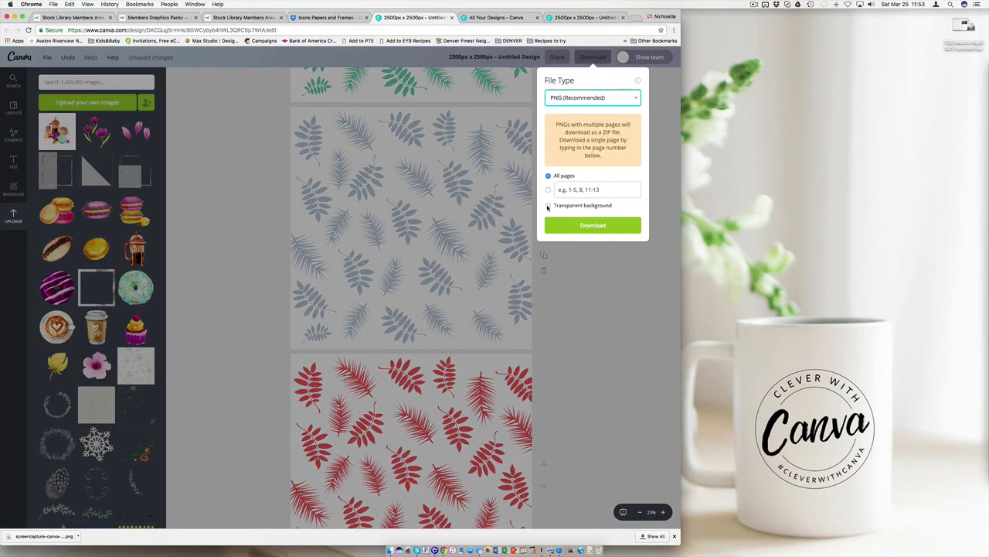
click(548, 207)
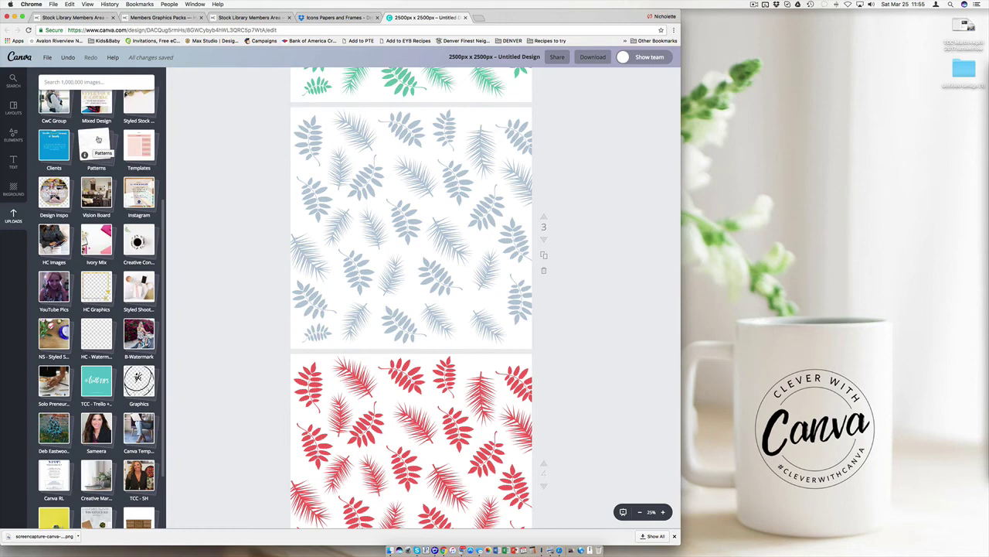
- Browse the uploaded images in the Patterns folder and the Logos folder
click(97, 146)
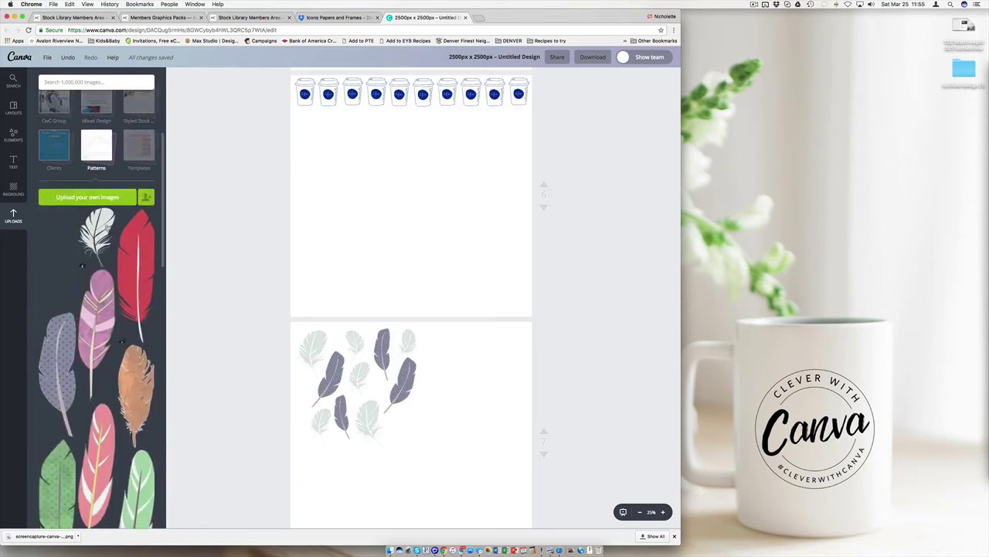
scroll(104, 297, up, 3)
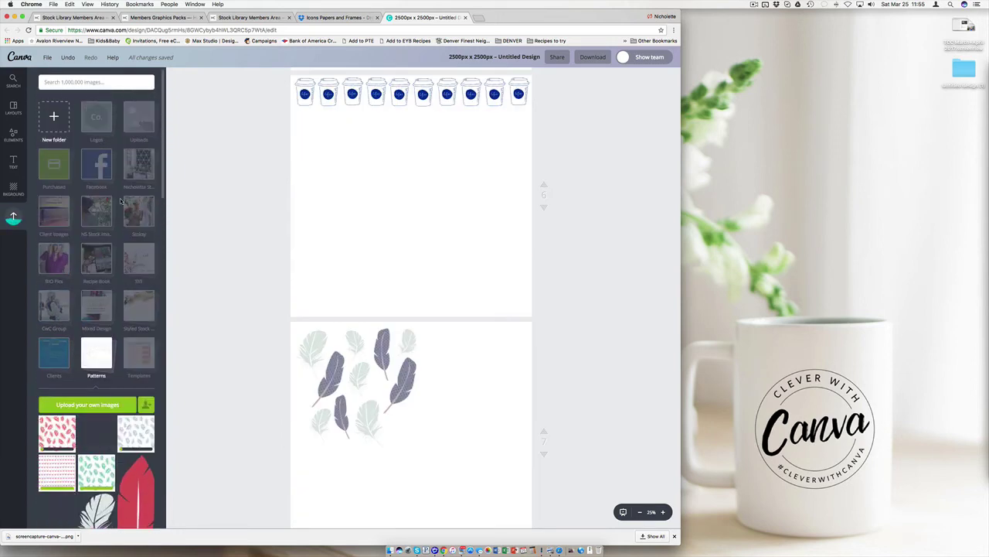
click(96, 116)
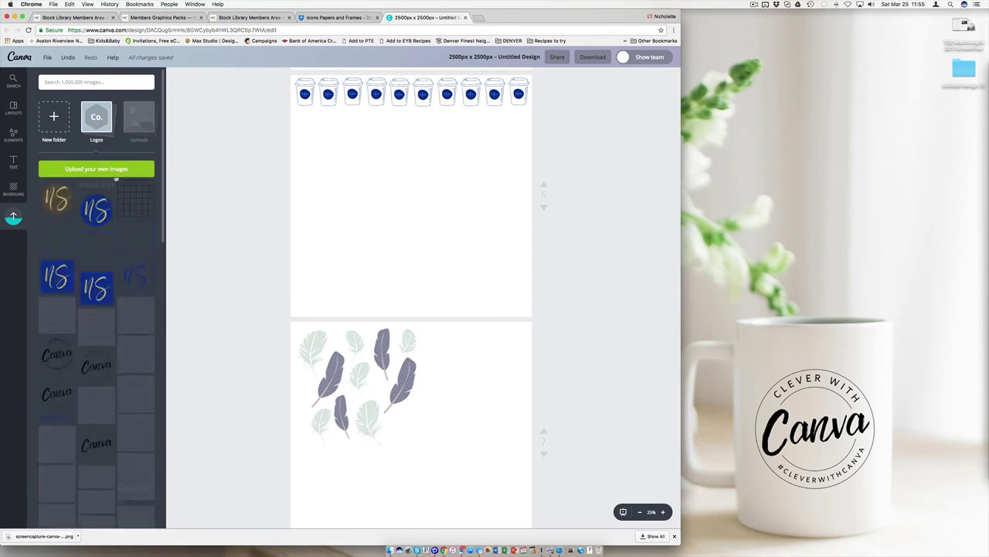
scroll(108, 255, down, 5)
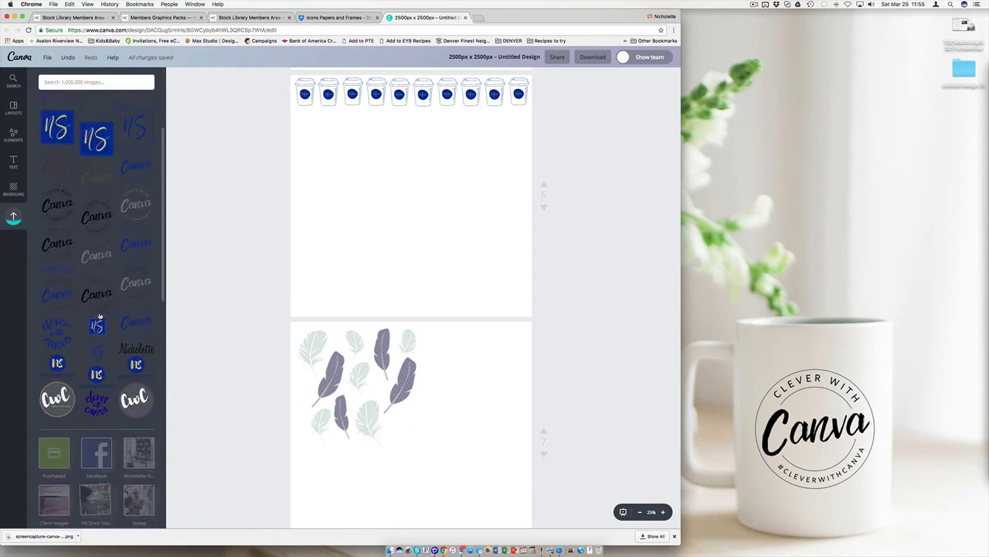
scroll(124, 363, up, 3)
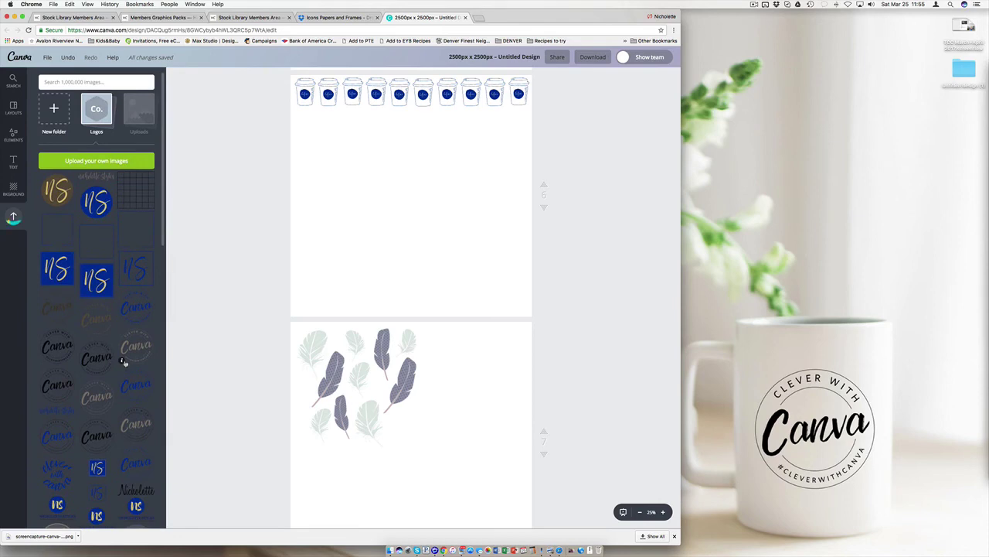
click(93, 347)
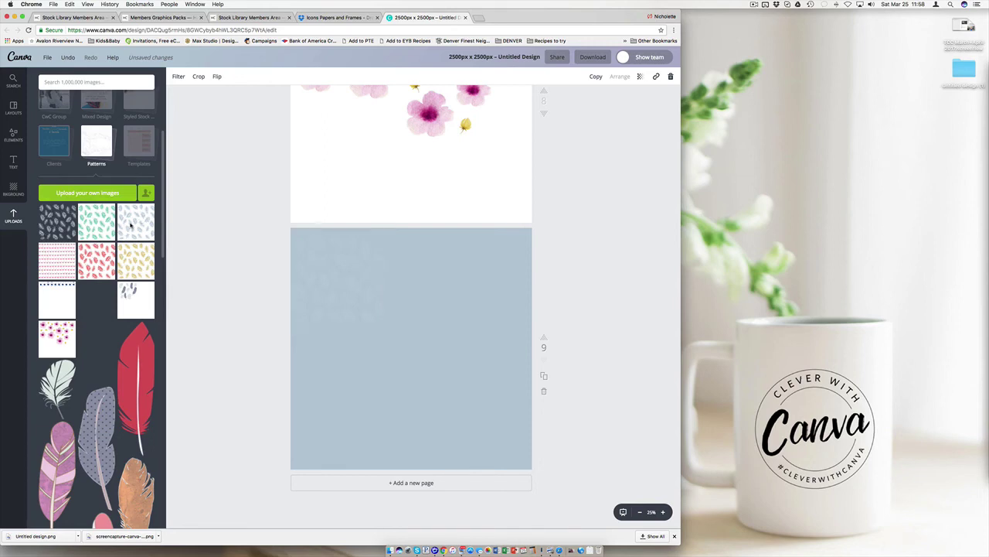
- Try the blue leaf pattern with white background at a smaller size on page 9, and delete it
drag(524, 235, 442, 316)
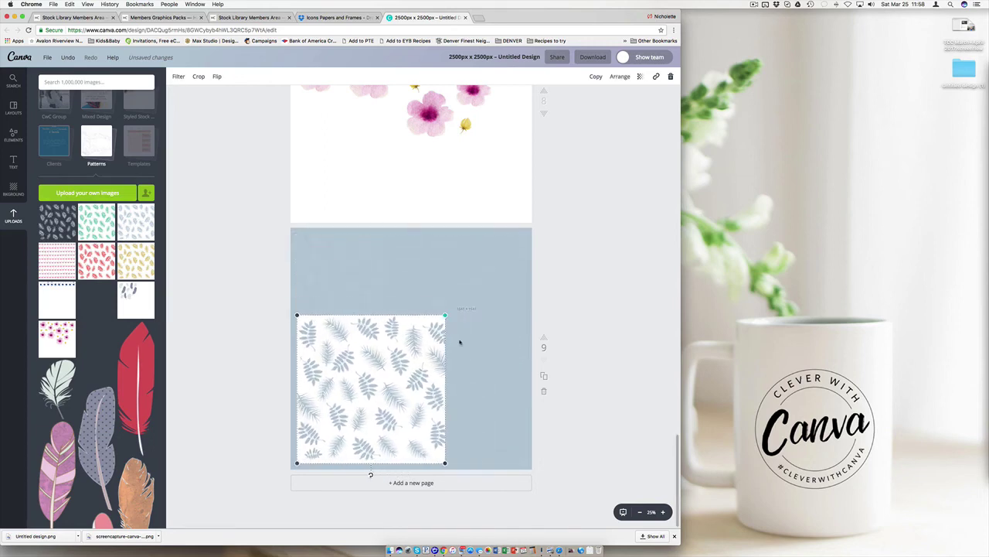
drag(415, 360, 482, 275)
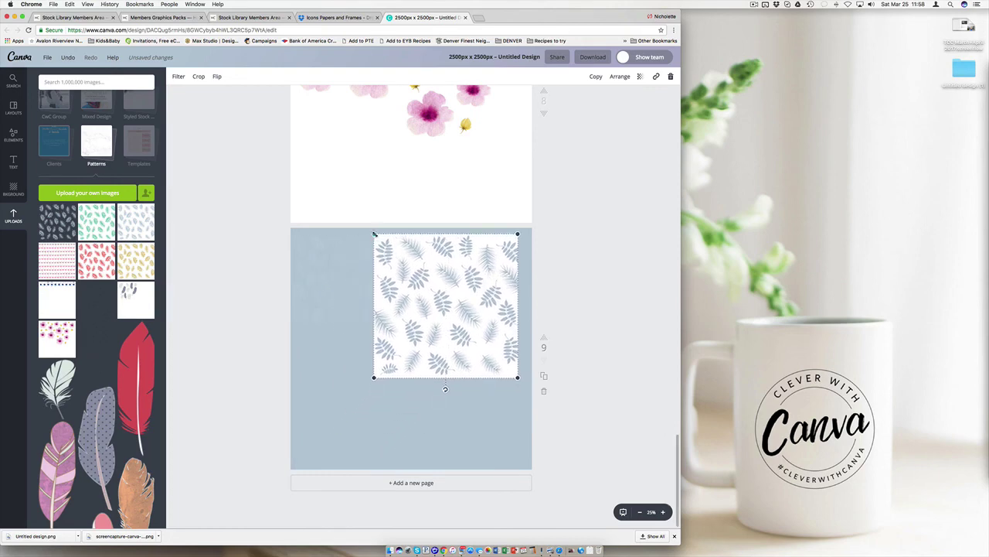
drag(375, 234, 404, 263)
key(BackSpace)
- Enlarge the transparent leaf pattern on page 9 and recolor the page background dark blue at transparency 47
click(343, 302)
drag(387, 325, 427, 368)
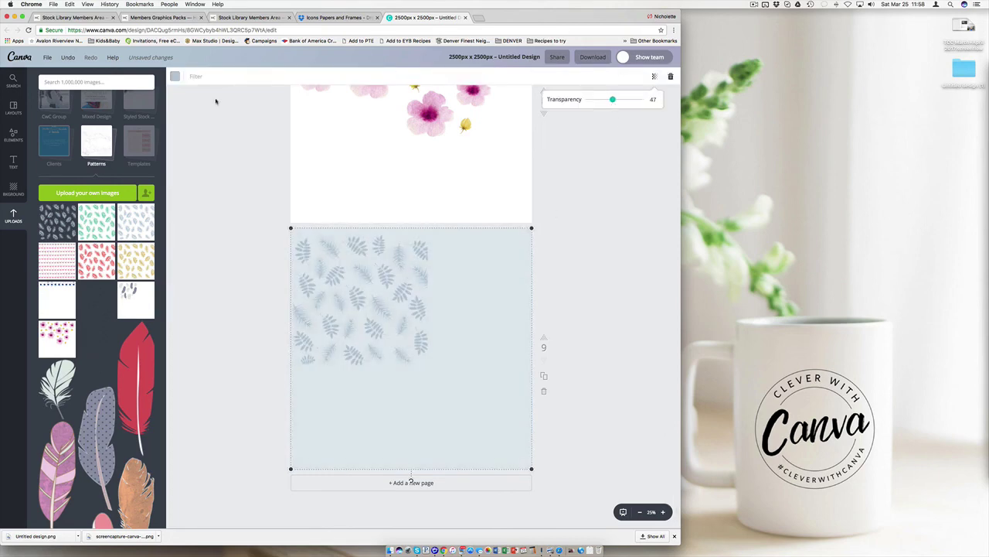
click(176, 76)
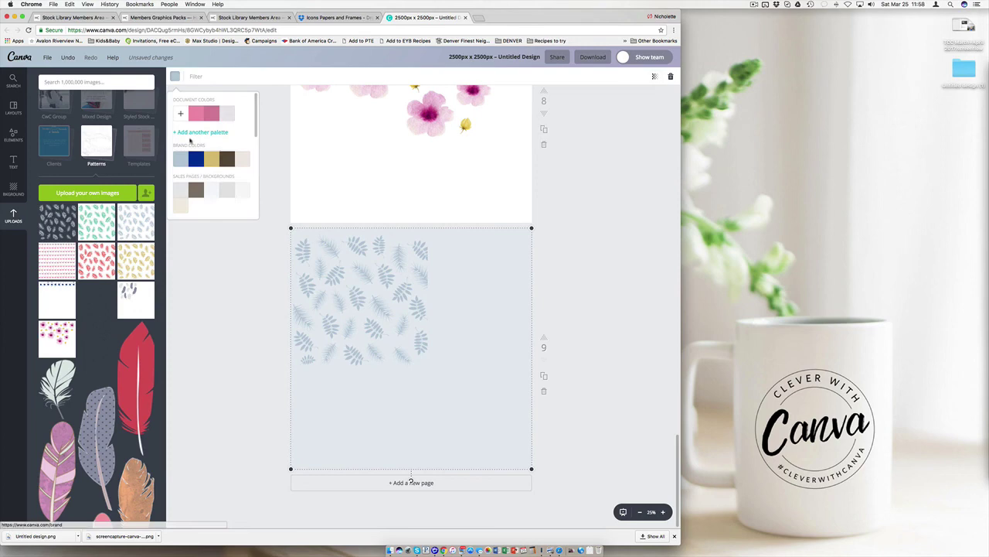
click(195, 158)
- Enlarge the blue leaf pattern to nearly fill page 9 and give the page a dark gray background
drag(309, 447, 295, 461)
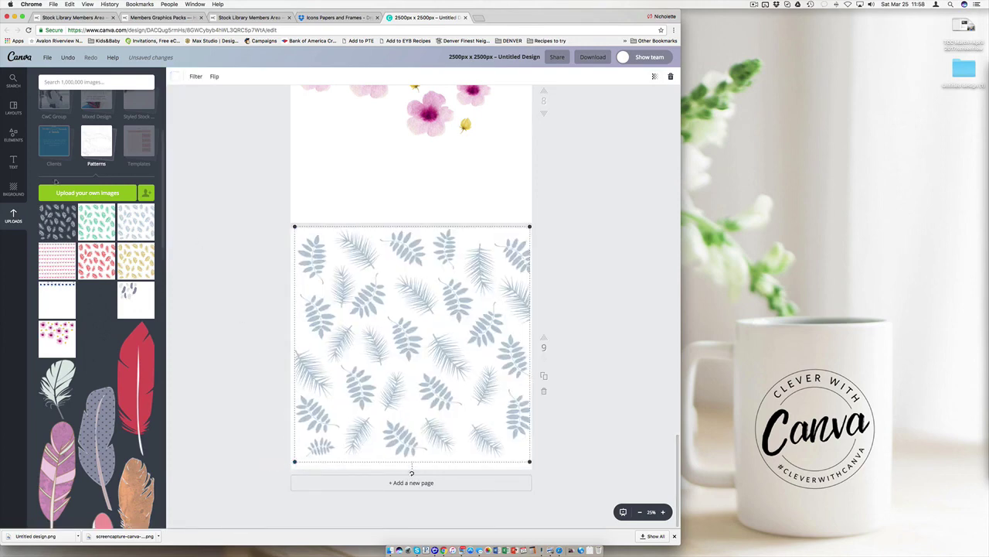
click(13, 189)
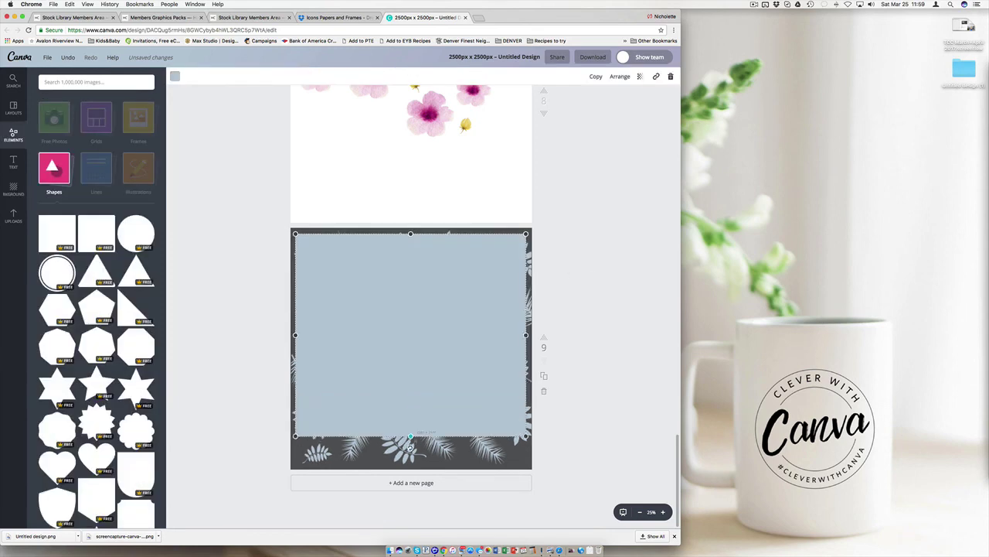
- Stretch the blue square overlay to cover most of page 9 and make it semi-transparent white
drag(411, 441, 410, 464)
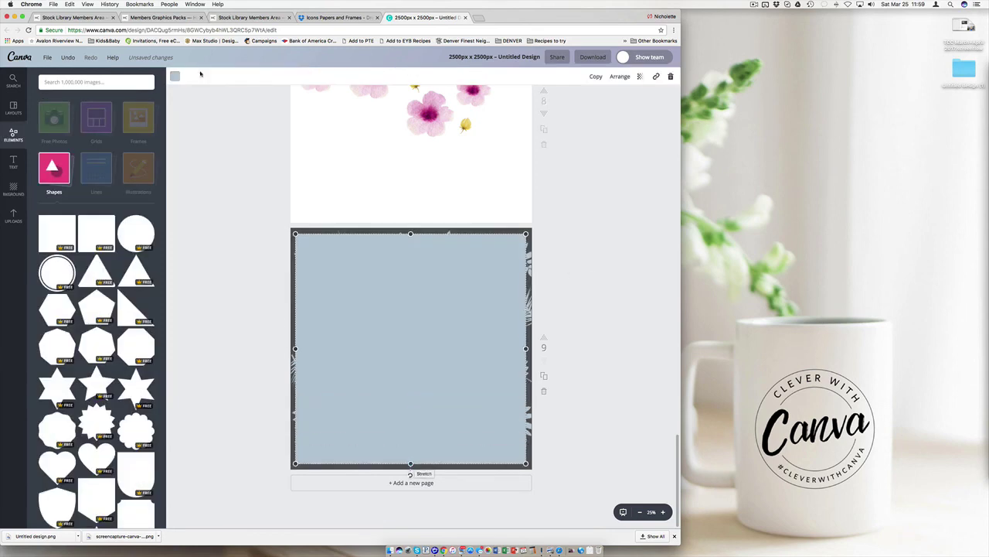
click(639, 76)
drag(628, 100, 608, 100)
click(502, 289)
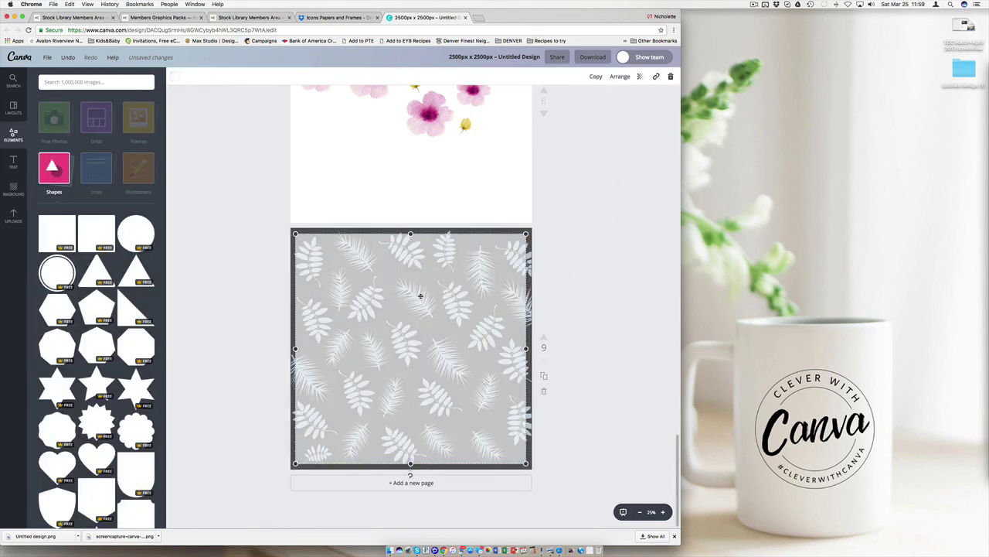